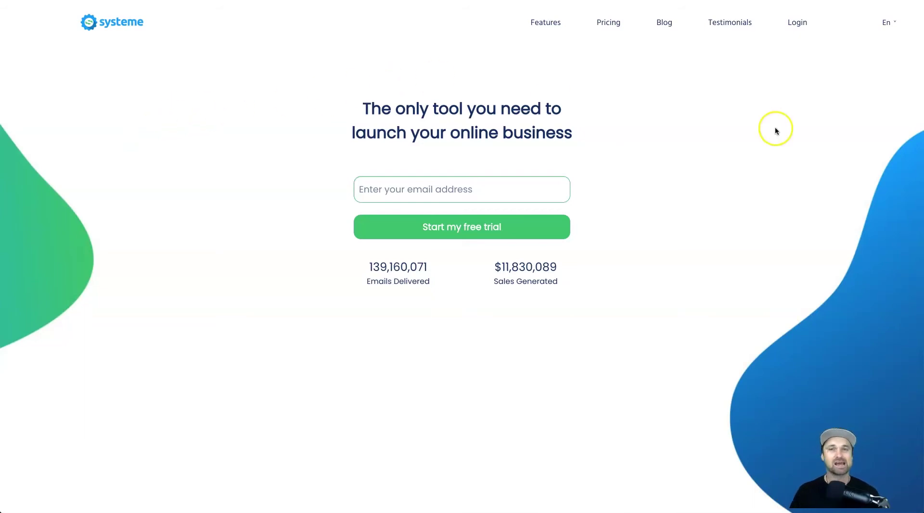
# Open the pricing page and compare the Startup, Webinar and Enterprise plans.
pyautogui.click(613, 29)
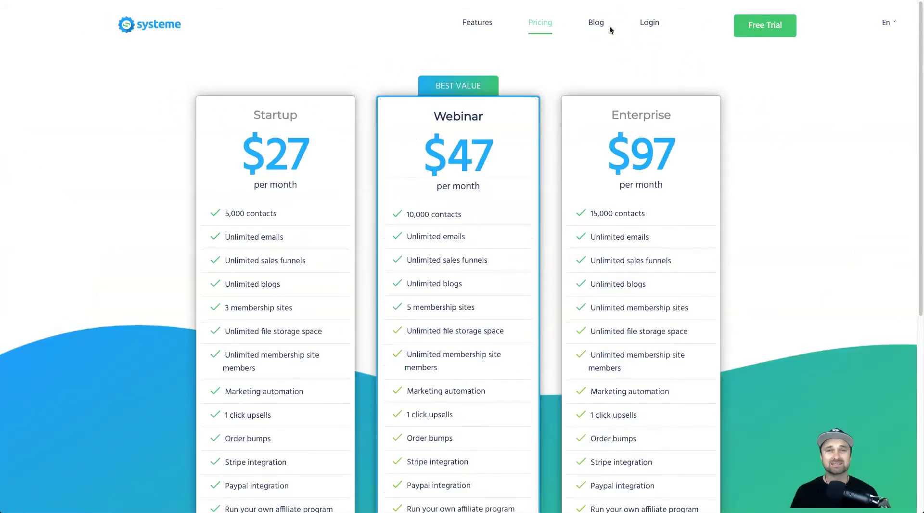
pyautogui.scroll(-1, 165, 243)
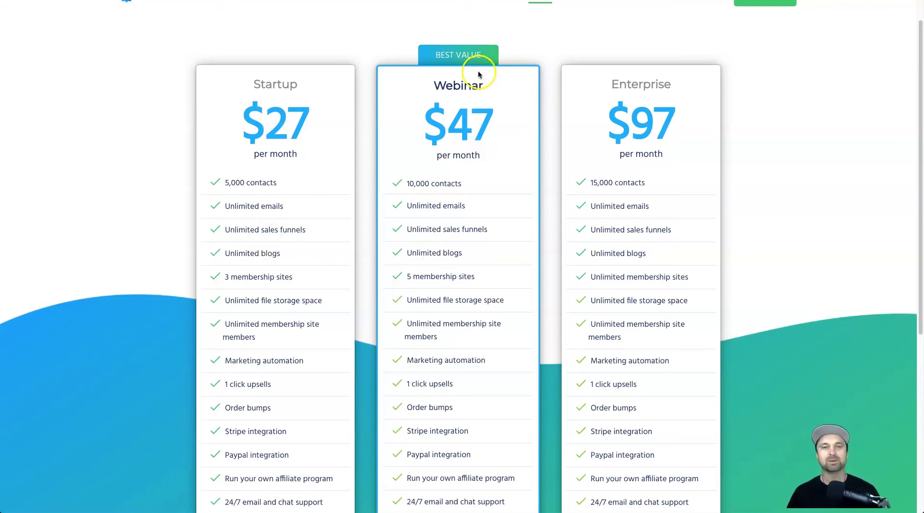
pyautogui.moveTo(418, 117); pyautogui.dragTo(509, 118)
pyautogui.click(517, 116)
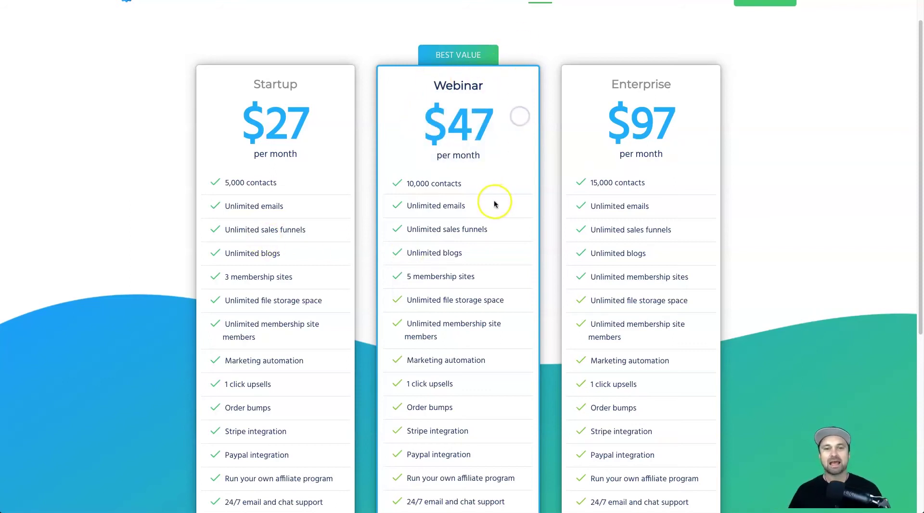
pyautogui.scroll(1, 496, 200)
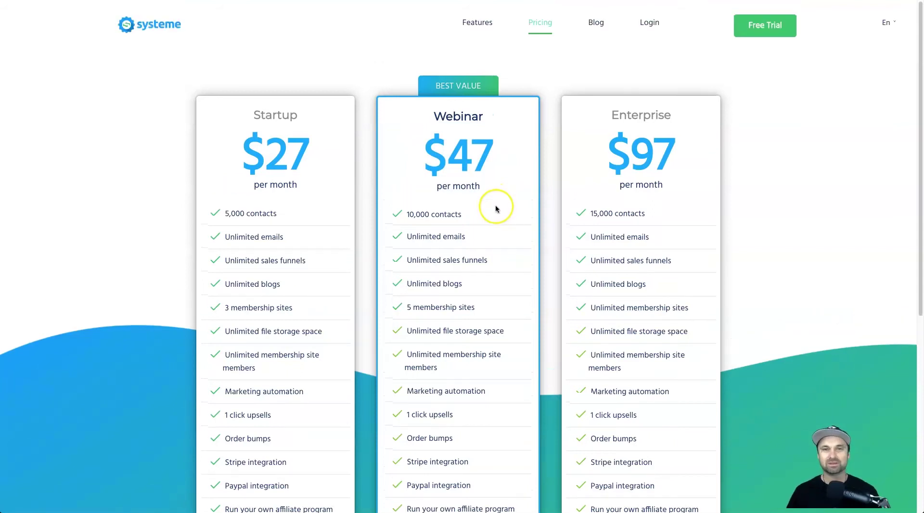
# Open the features page and review the sections on sales funnels, email marketing, selling products and more features.
pyautogui.click(479, 32)
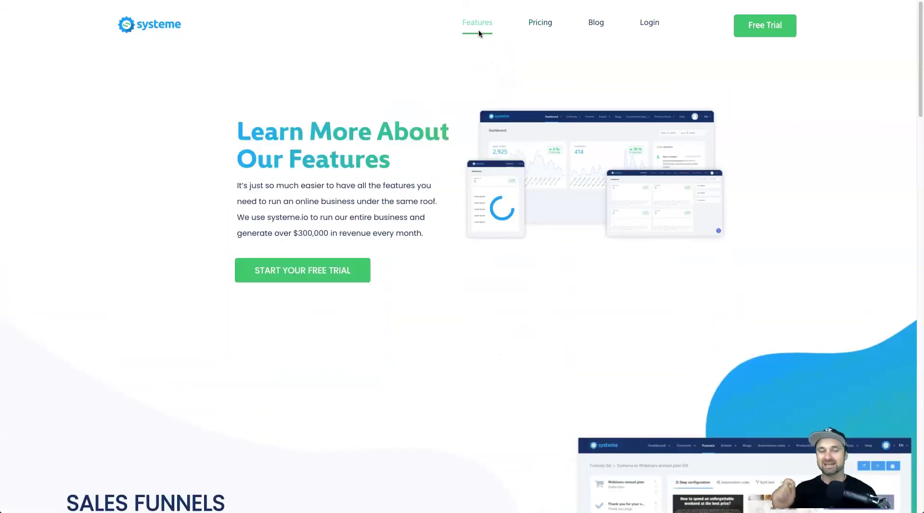
pyautogui.scroll(-7, 431, 130)
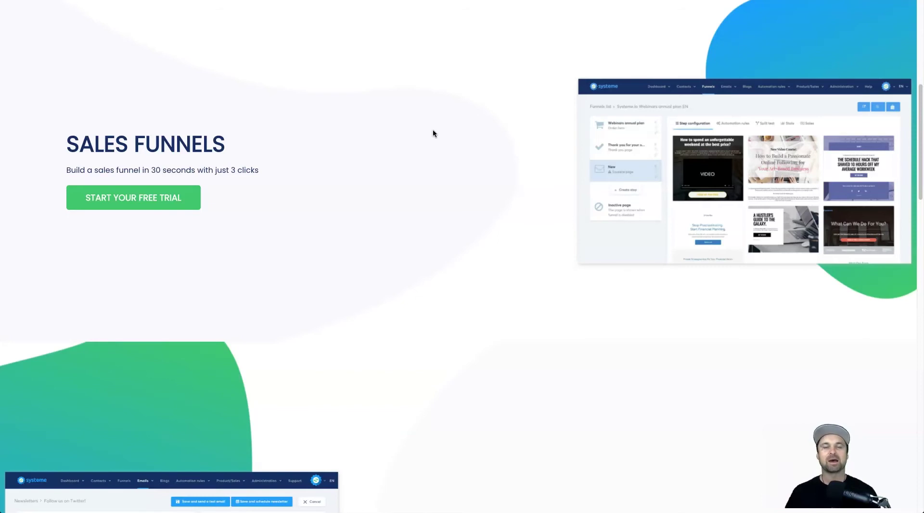
pyautogui.scroll(-4, 432, 133)
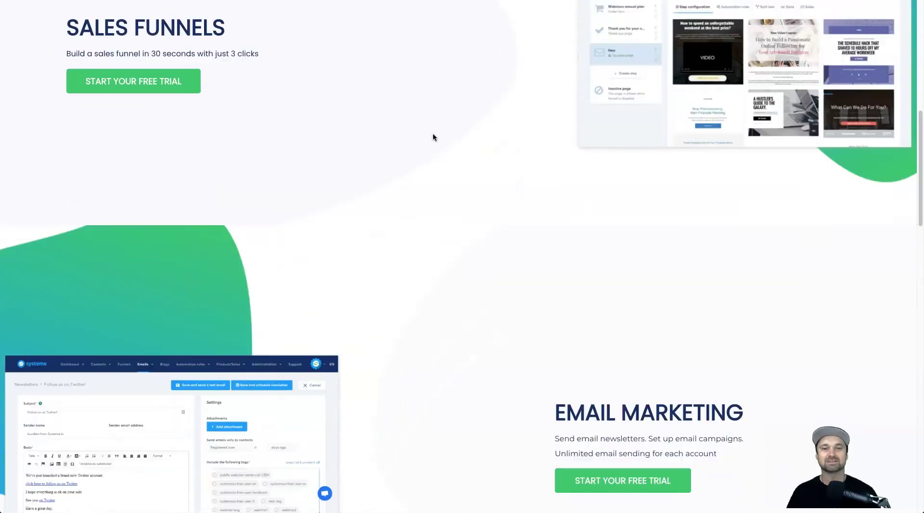
pyautogui.scroll(4, 351, 197)
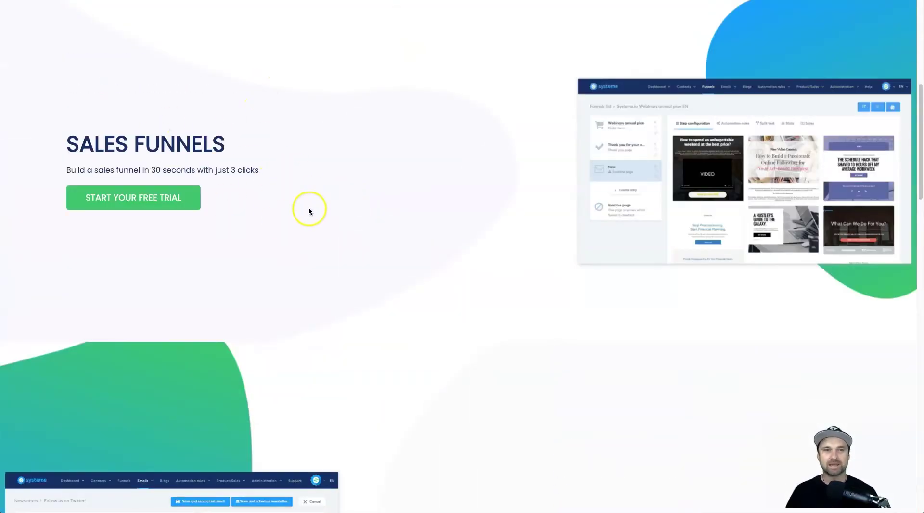
pyautogui.scroll(-5, 309, 207)
pyautogui.scroll(-9, 496, 308)
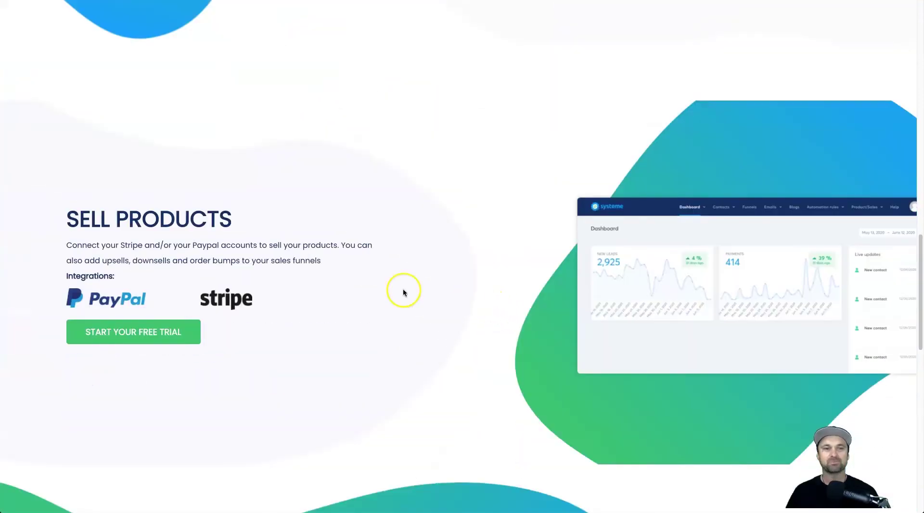
pyautogui.scroll(-1, 204, 239)
pyautogui.scroll(-7, 204, 239)
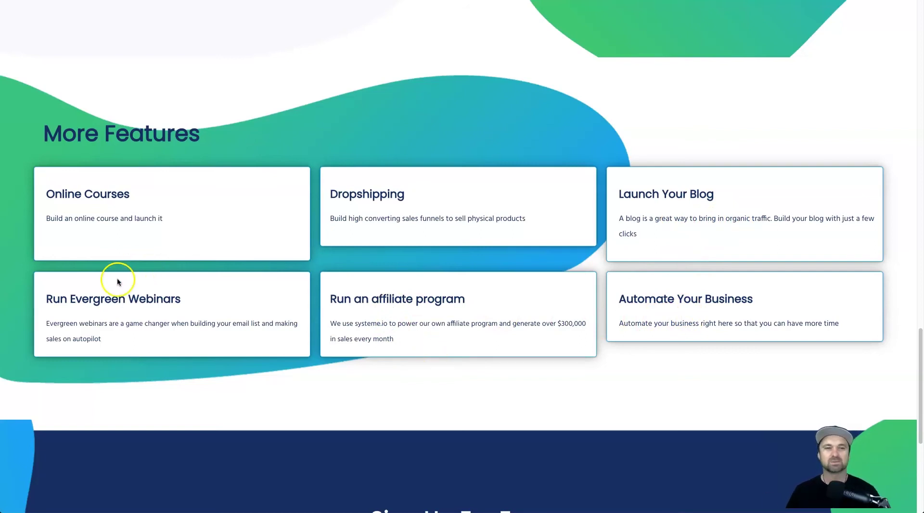
pyautogui.scroll(-4, 317, 312)
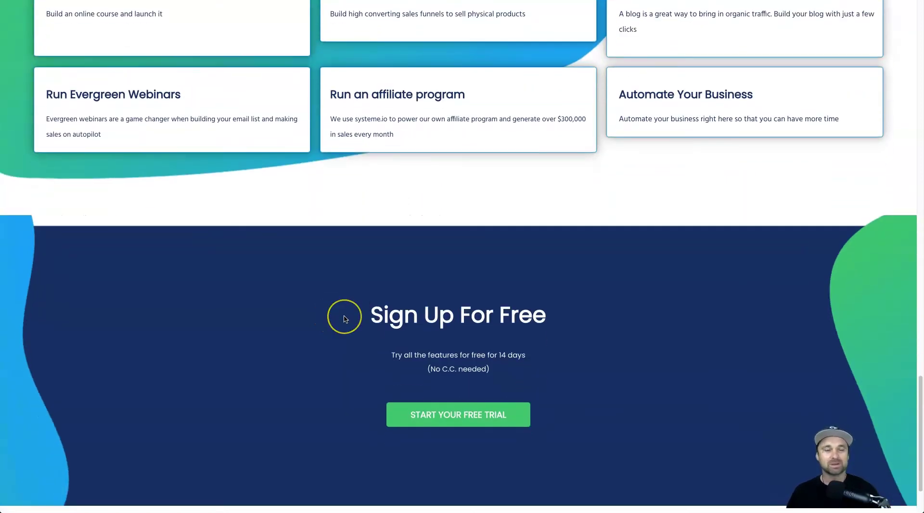
pyautogui.scroll(20, 332, 317)
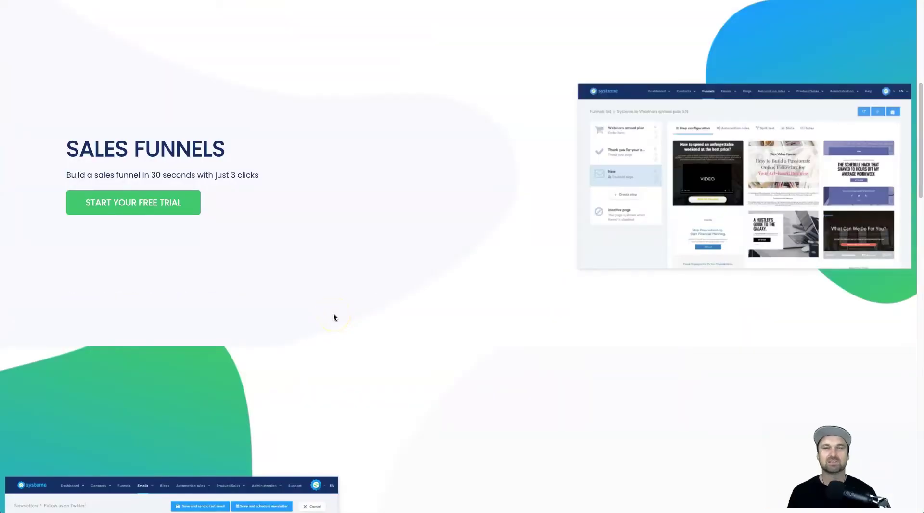
pyautogui.scroll(6, 333, 247)
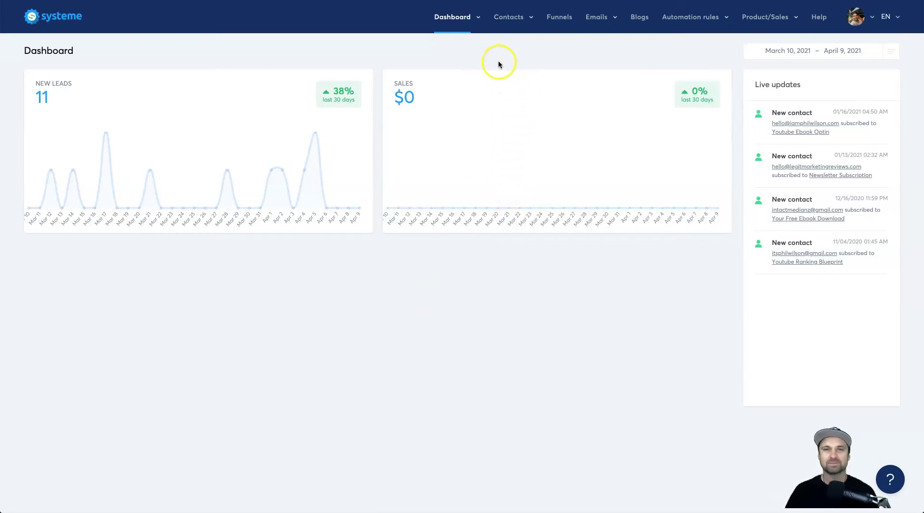
pyautogui.moveTo(459, 19)
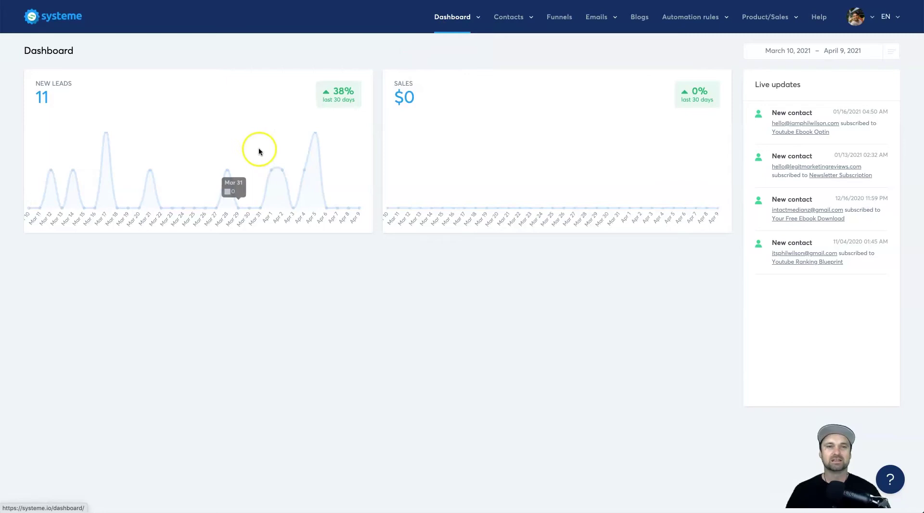
pyautogui.moveTo(464, 45)
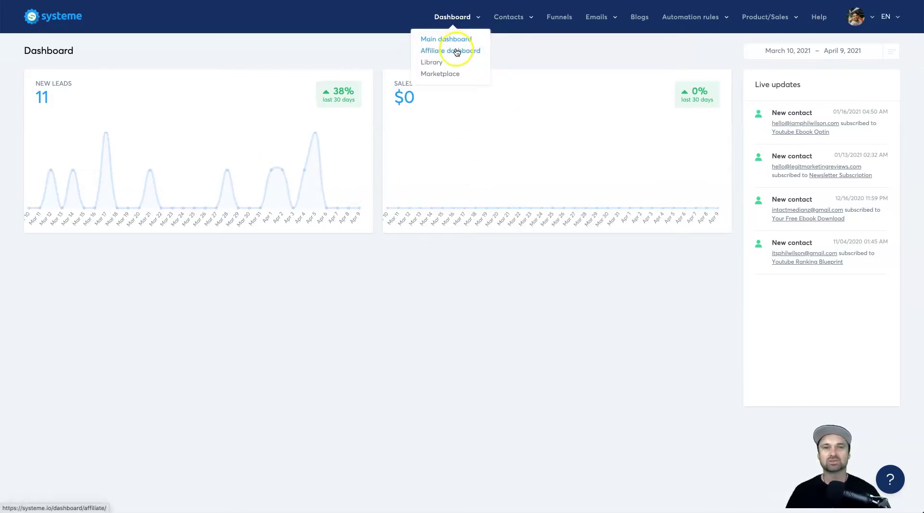
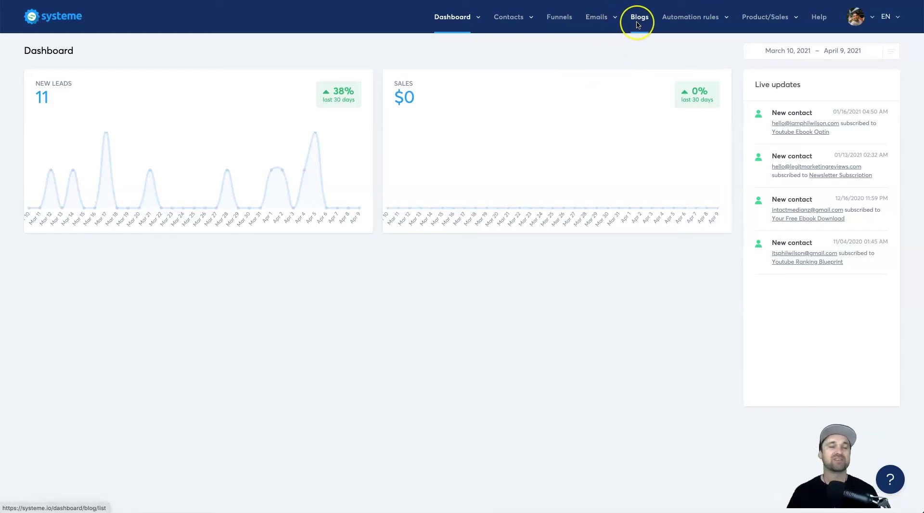
pyautogui.click(637, 25)
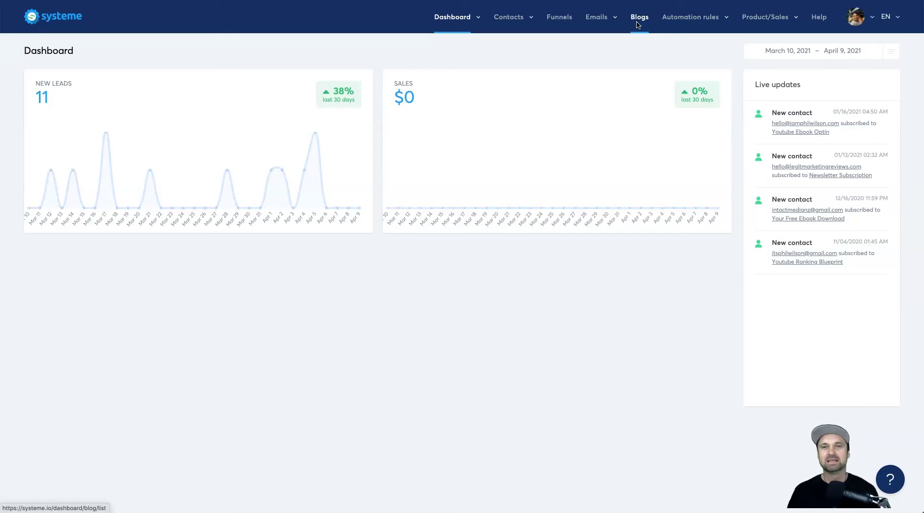
pyautogui.click(678, 18)
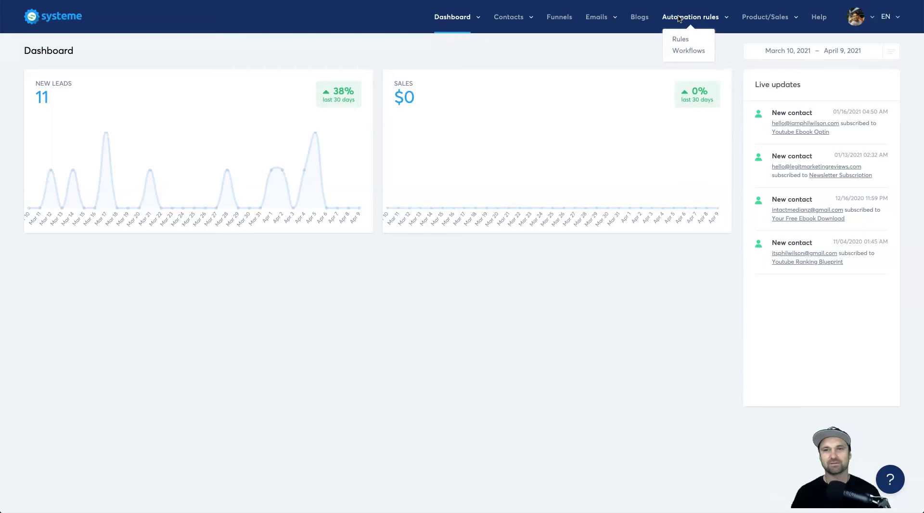
pyautogui.click(743, 17)
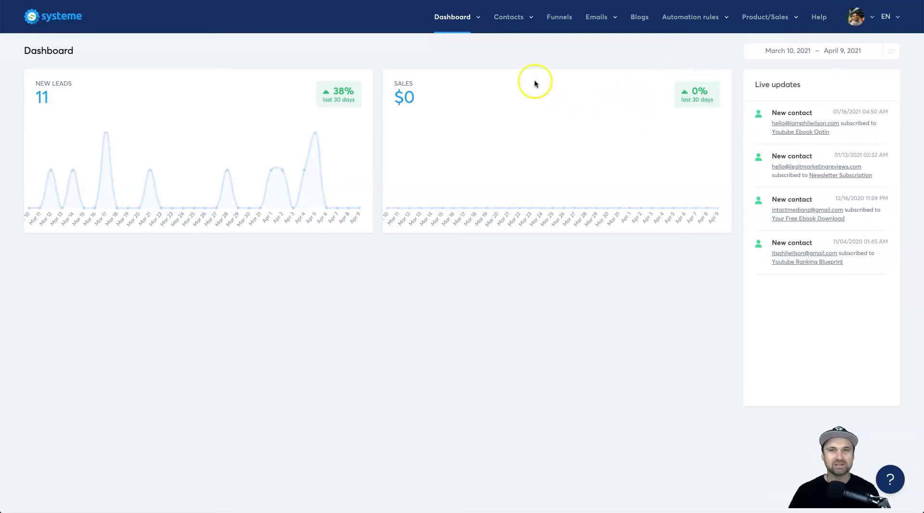
# Open the funnels list and start a new funnel named "Coffee Funnel".
pyautogui.click(561, 21)
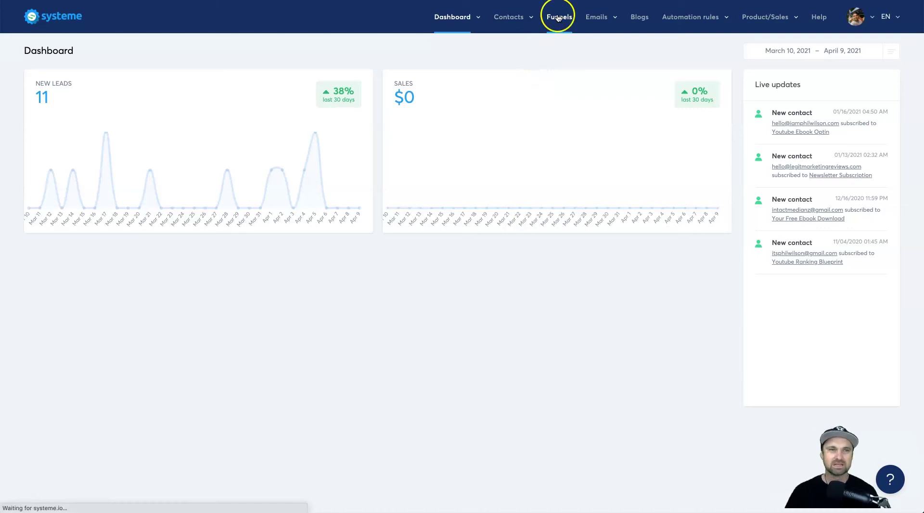
pyautogui.click(561, 22)
pyautogui.click(528, 30)
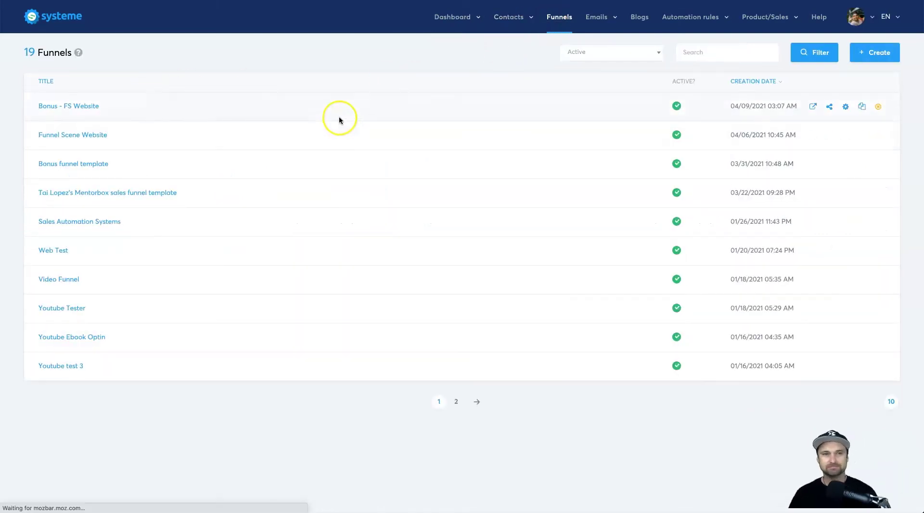
pyautogui.click(861, 51)
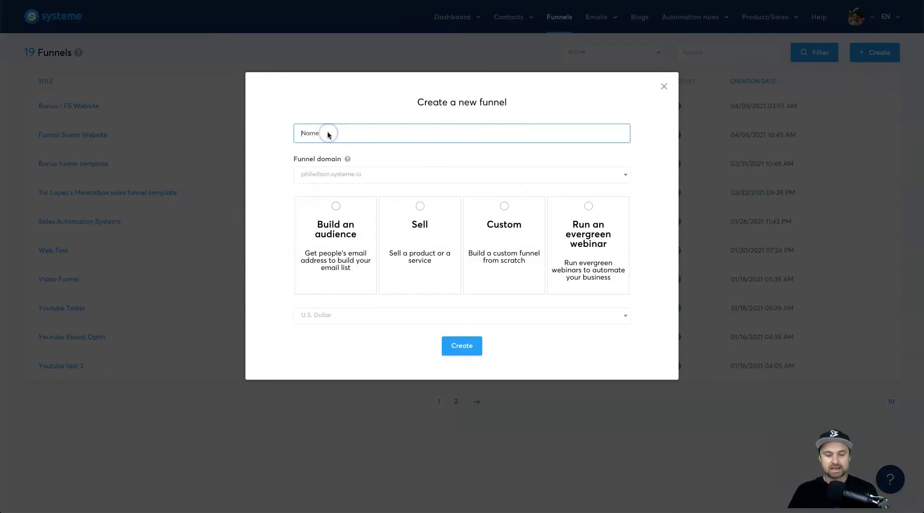
pyautogui.write('Coffee Funnel')
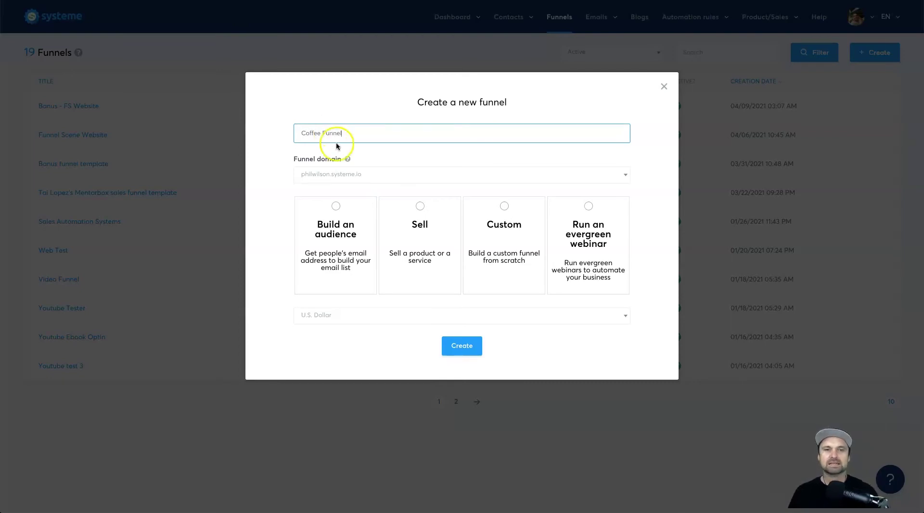
pyautogui.click(345, 175)
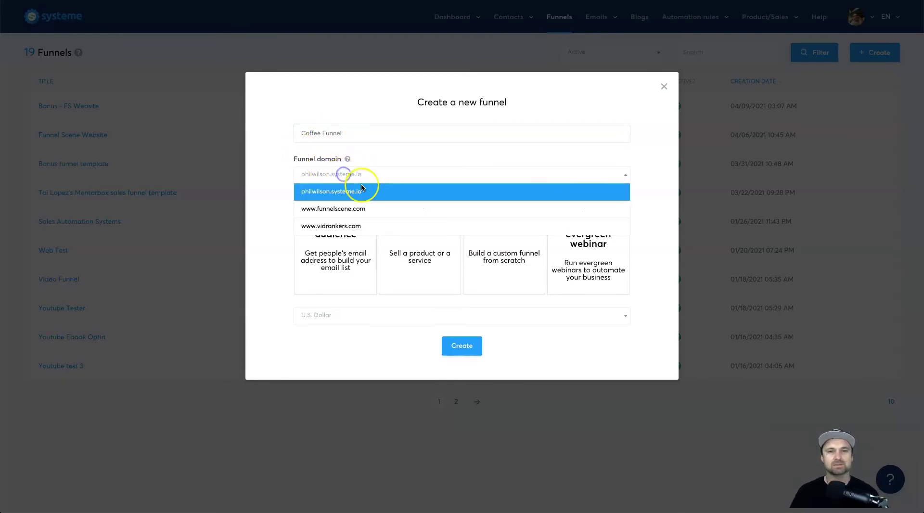
pyautogui.click(331, 208)
pyautogui.click(333, 187)
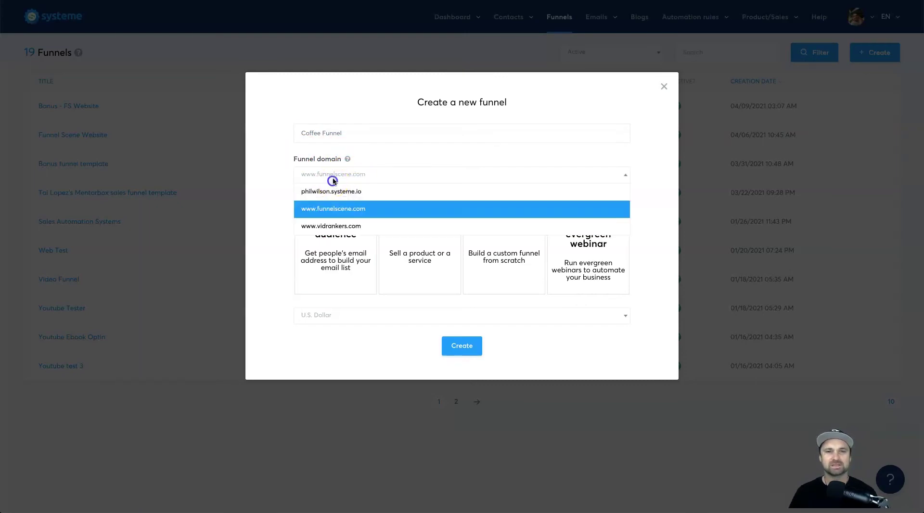
pyautogui.click(337, 207)
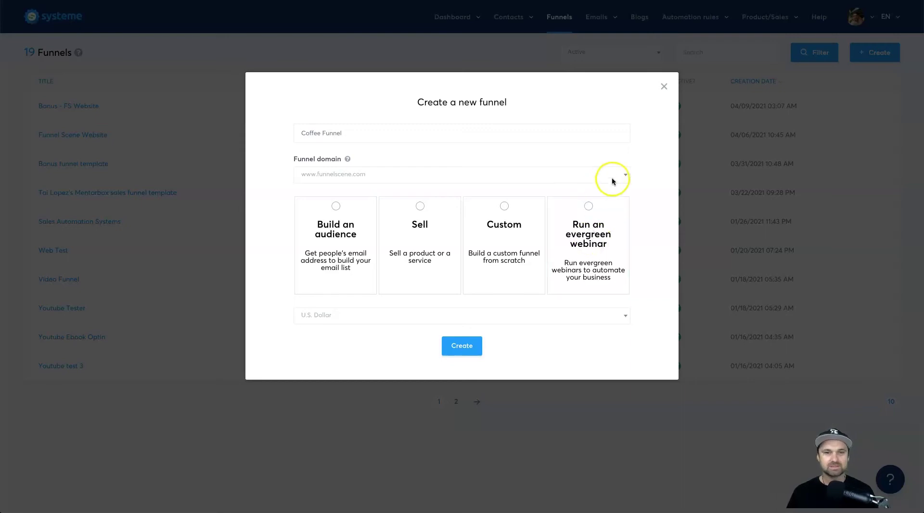
# Choose U.S. Dollar as the currency and "Build an audience" as the funnel type, and create the funnel.
pyautogui.click(336, 326)
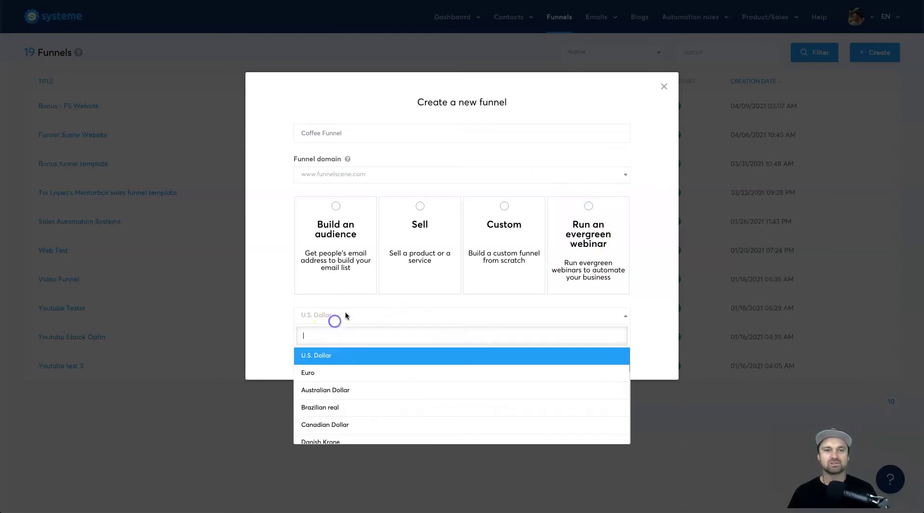
pyautogui.click(338, 347)
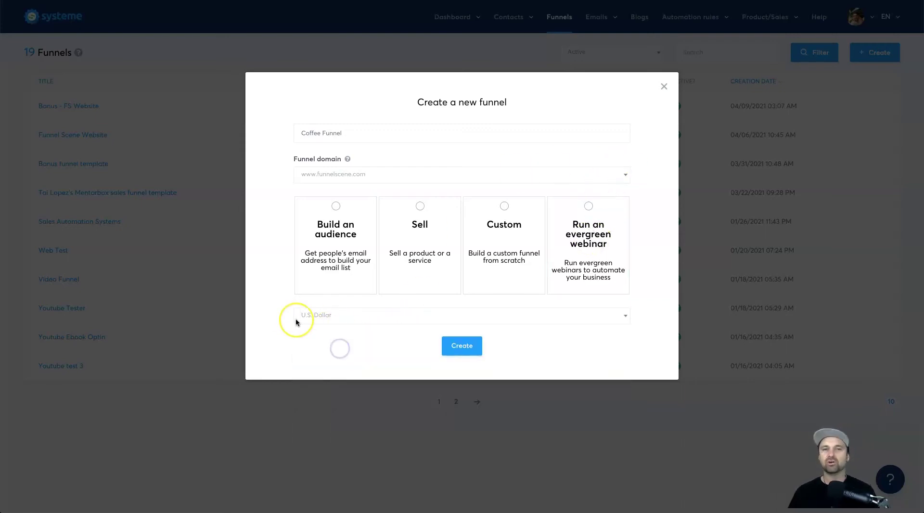
pyautogui.click(335, 276)
pyautogui.click(473, 349)
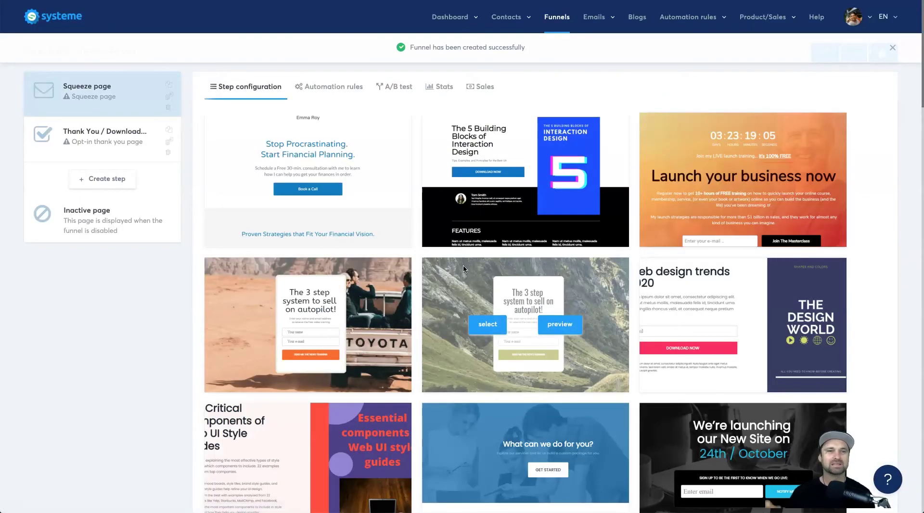
# Apply the dark "Pareto Summit Resources" template to the squeeze page.
pyautogui.click(299, 125)
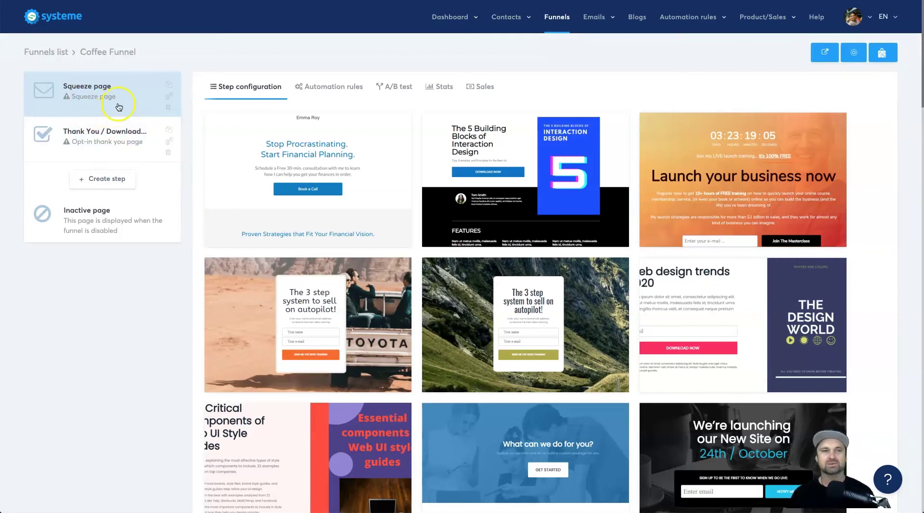
pyautogui.moveTo(267, 122)
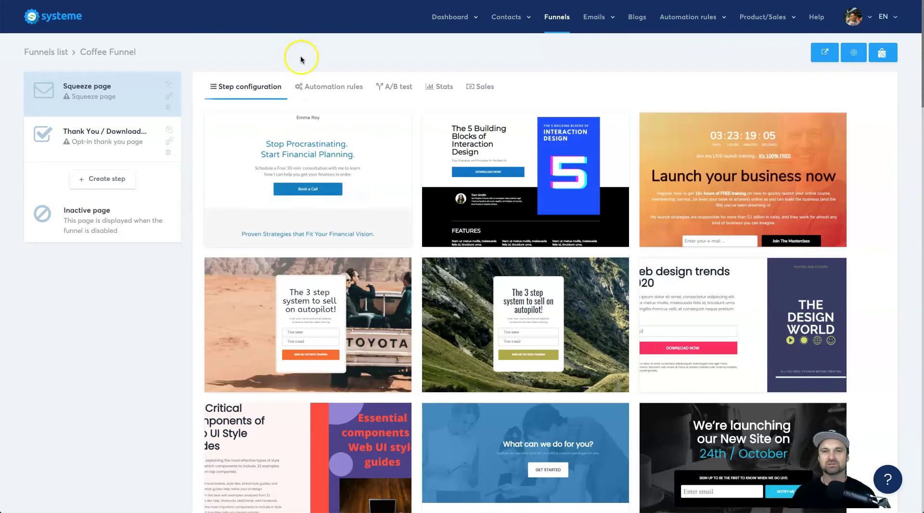
pyautogui.scroll(-1, 576, 303)
pyautogui.scroll(-9, 576, 304)
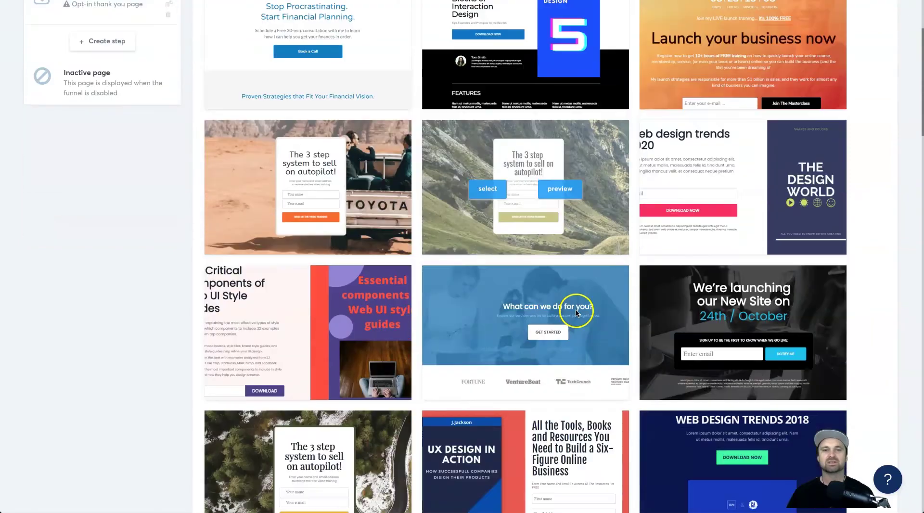
pyautogui.scroll(-9, 602, 364)
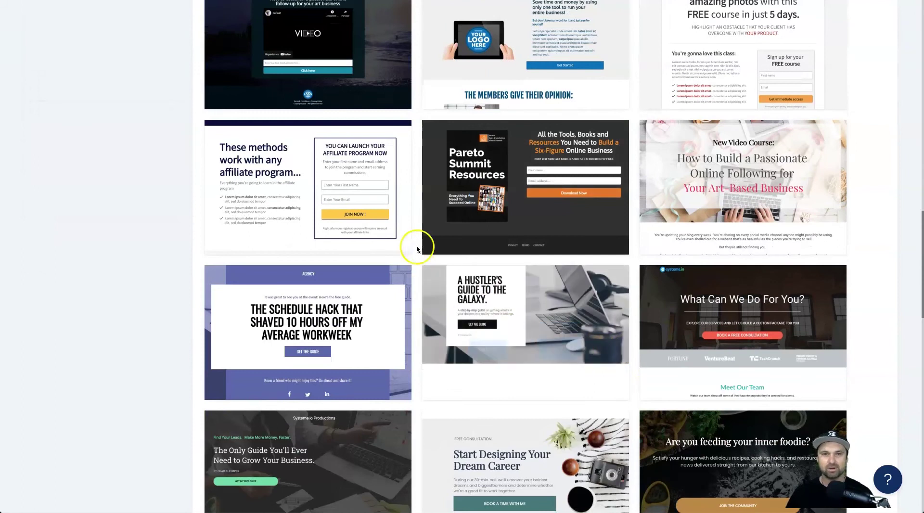
pyautogui.moveTo(455, 196)
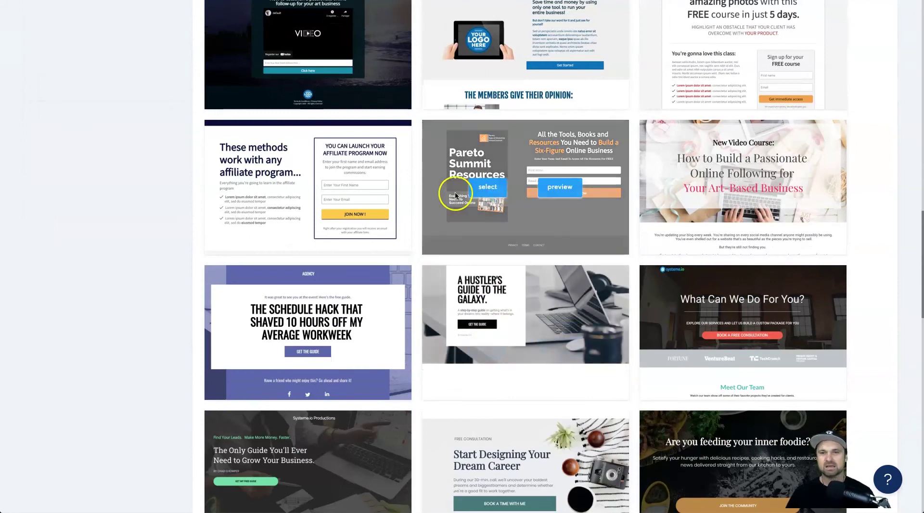
pyautogui.click(478, 189)
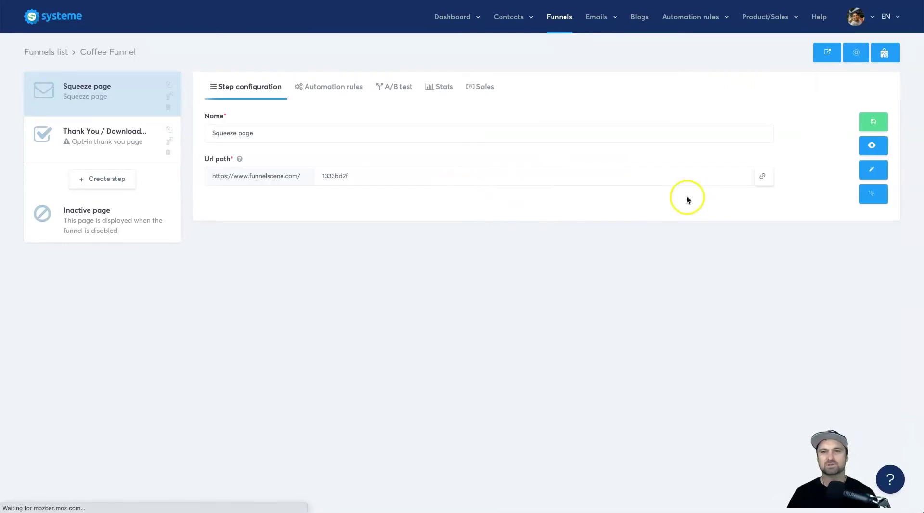
# Rename the squeeze page step "Ebook Optin", set its URL path to "ebook-optin", and save the configuration.
pyautogui.tripleClick(381, 134)
pyautogui.write('E')
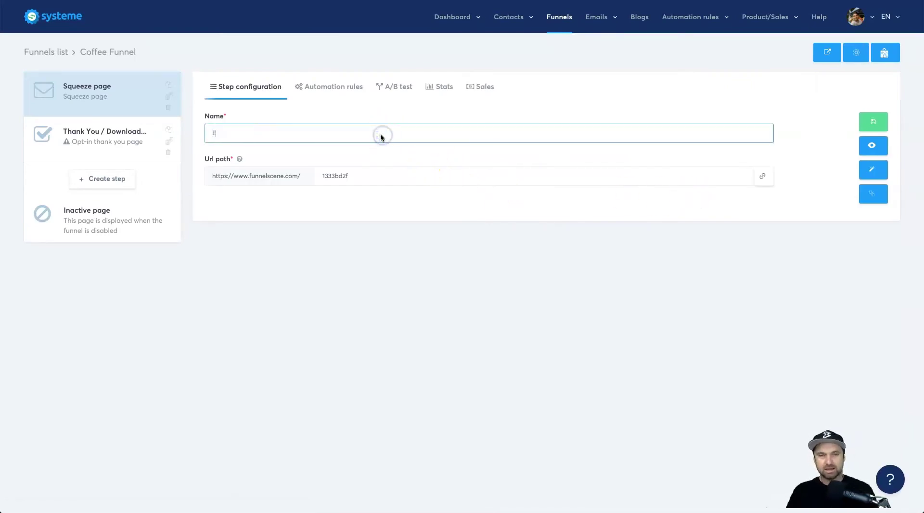
pyautogui.write('book Optin')
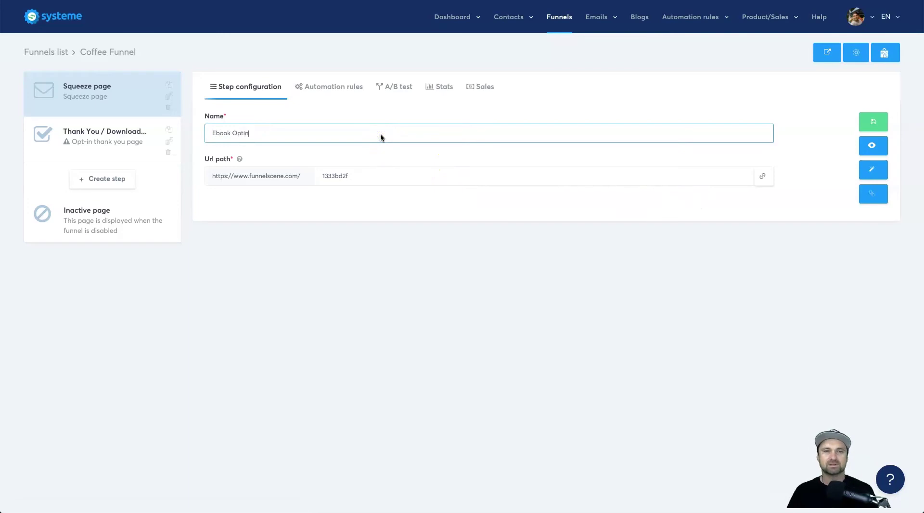
pyautogui.doubleClick(353, 176)
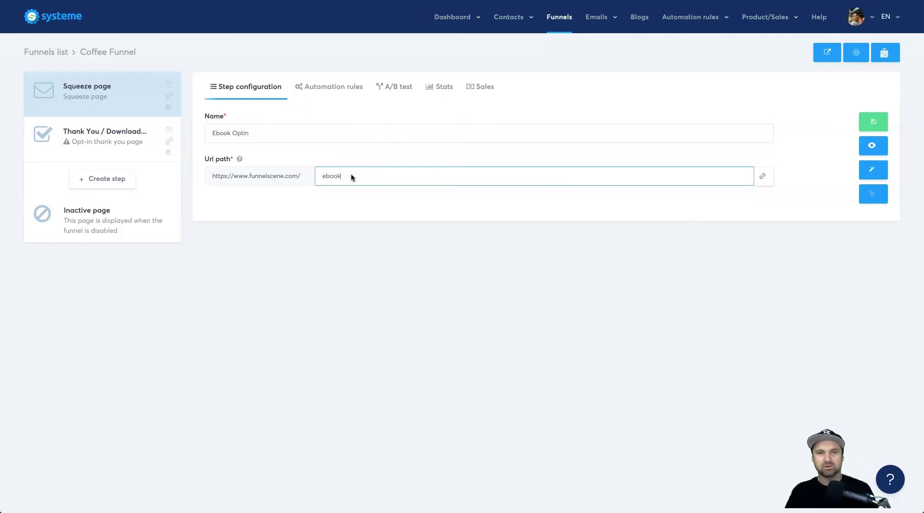
pyautogui.click(872, 122)
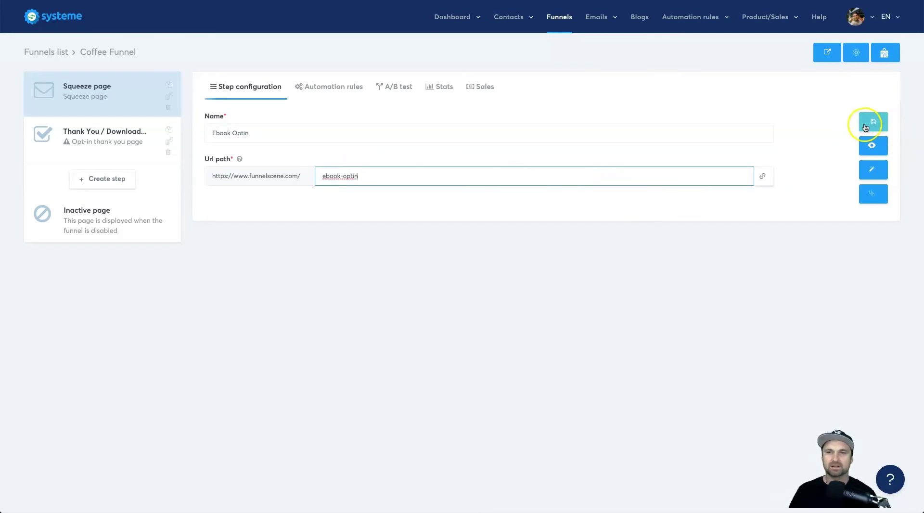
# Open the squeeze page for editing and insert "Get the best Parenting Book of 2021 for Free" at the start of the headline.
pyautogui.click(874, 174)
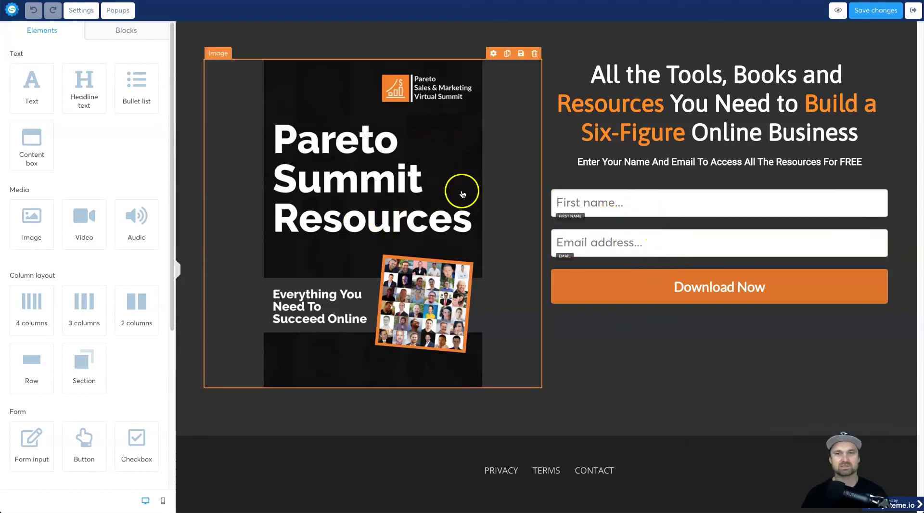
pyautogui.click(764, 81)
pyautogui.click(603, 73)
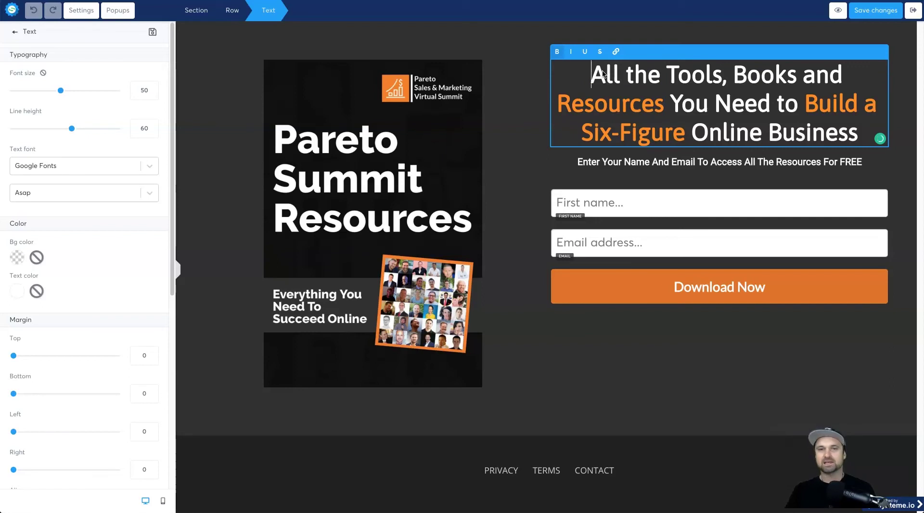
pyautogui.write('Get teh e')
pyautogui.press('BackSpace')
pyautogui.press('BackSpace')
pyautogui.press('BackSpace')
pyautogui.write('he')
pyautogui.press('BackSpace')
pyautogui.press('BackSpace')
pyautogui.press('BackSpace')
pyautogui.press('BackSpace')
pyautogui.write('he best ')
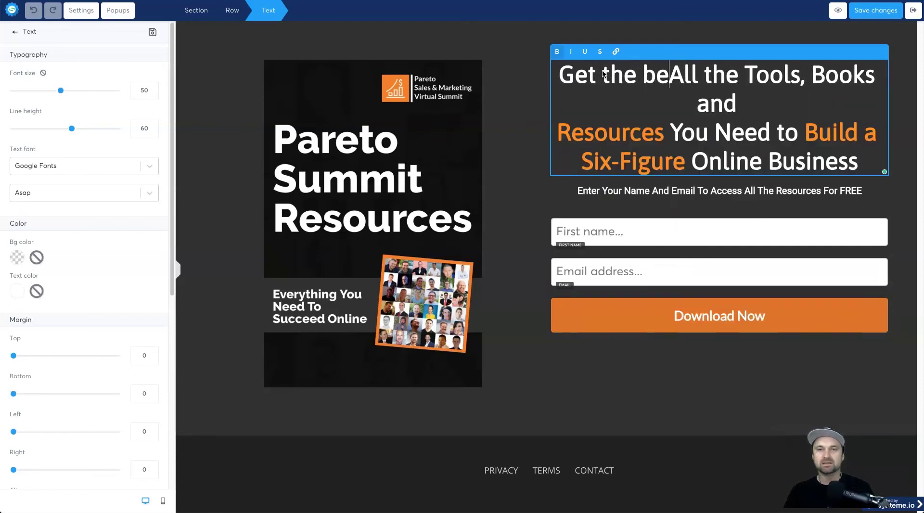
pyautogui.write('Parenting G')
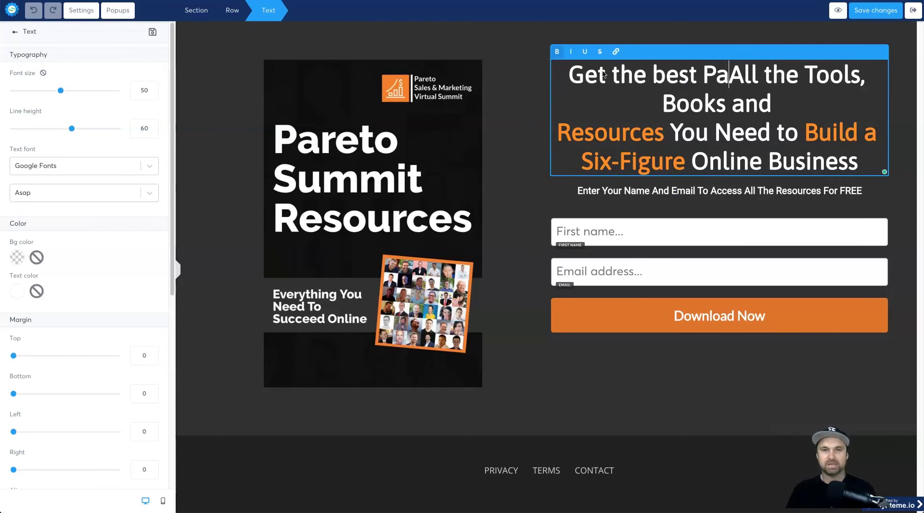
pyautogui.press('BackSpace')
pyautogui.write('Book o')
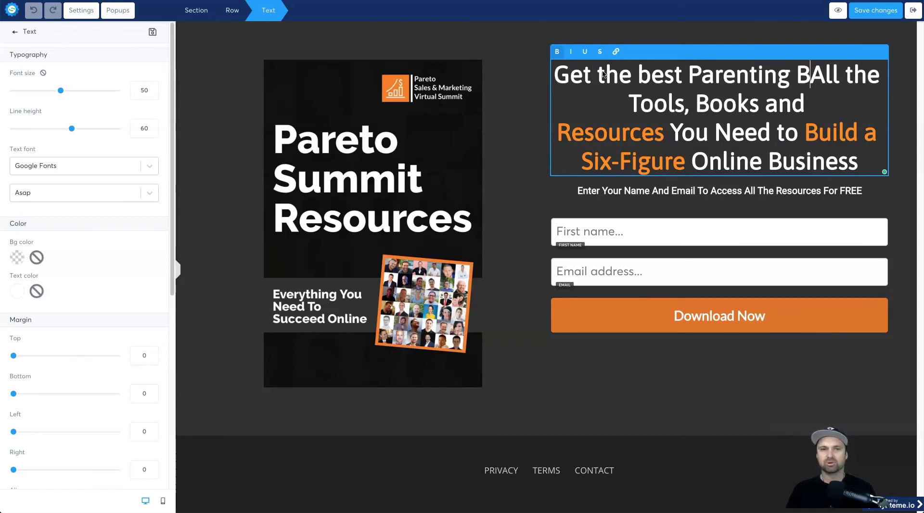
pyautogui.write('f 2021 for F')
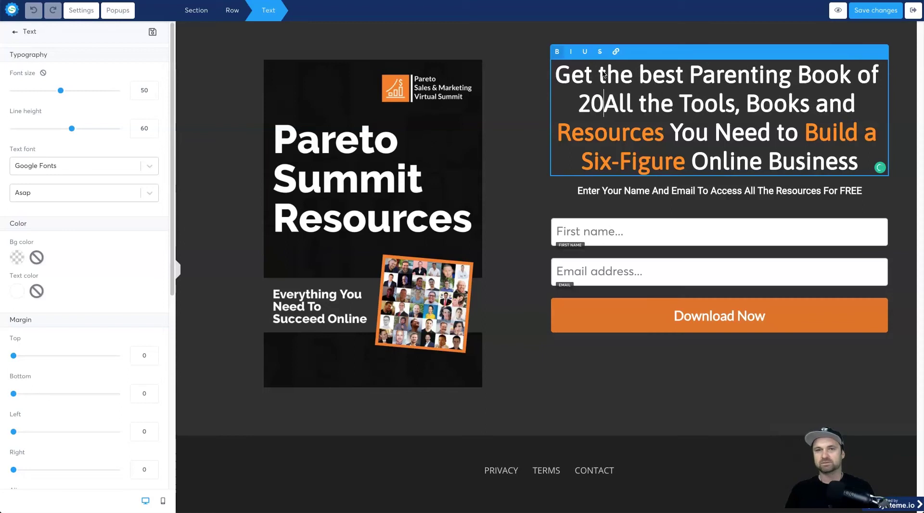
pyautogui.write('ree')
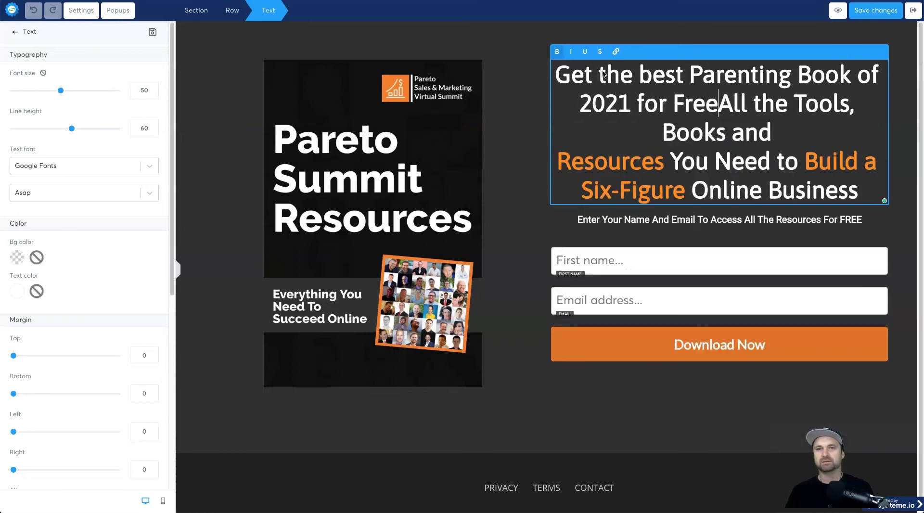
# Remove the template's original wording from the headline and end the new text with an exclamation mark.
pyautogui.hotkey('shift', 'Right')
pyautogui.hotkey('shift', 'Right')
pyautogui.hotkey('shift', 'Right')
pyautogui.hotkey('shift', 'Right')
pyautogui.hotkey('shift', 'Right')
pyautogui.hotkey('shift', 'Right')
pyautogui.hotkey('shift', 'Right')
pyautogui.hotkey('shift', 'Right')
pyautogui.hotkey('shift', 'Right')
pyautogui.hotkey('shift', 'Right')
pyautogui.hotkey('shift', 'Right')
pyautogui.hotkey('shift', 'Right')
pyautogui.hotkey('shift', 'Right')
pyautogui.hotkey('shift', 'Right')
pyautogui.hotkey('shift', 'Right')
pyautogui.hotkey('shift', 'Right')
pyautogui.hotkey('shift', 'Right')
pyautogui.hotkey('shift', 'Right')
pyautogui.hotkey('shift', 'Right')
pyautogui.hotkey('shift', 'Right')
pyautogui.hotkey('shift', 'Right')
pyautogui.hotkey('shift', 'Right')
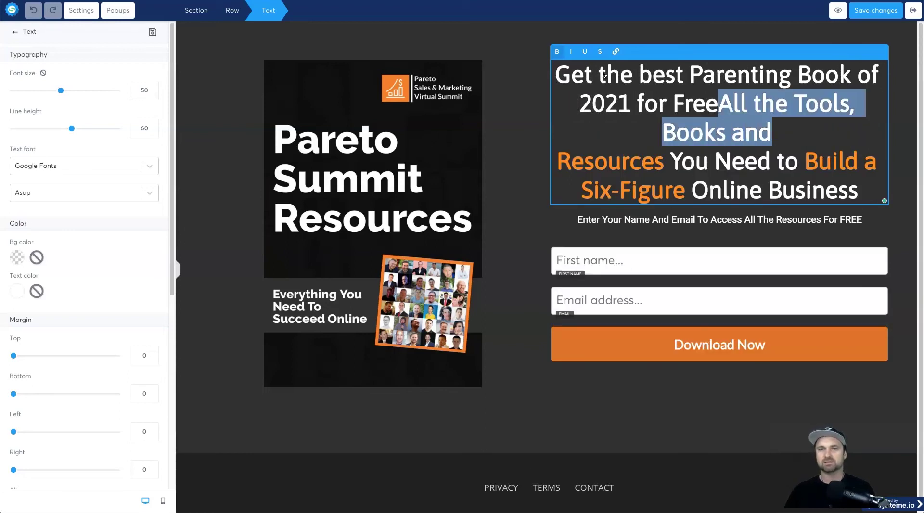
pyautogui.press('BackSpace')
pyautogui.hotkey('shift', 'Down')
pyautogui.hotkey('shift', 'Down')
pyautogui.hotkey('shift', 'End')
pyautogui.write('!')
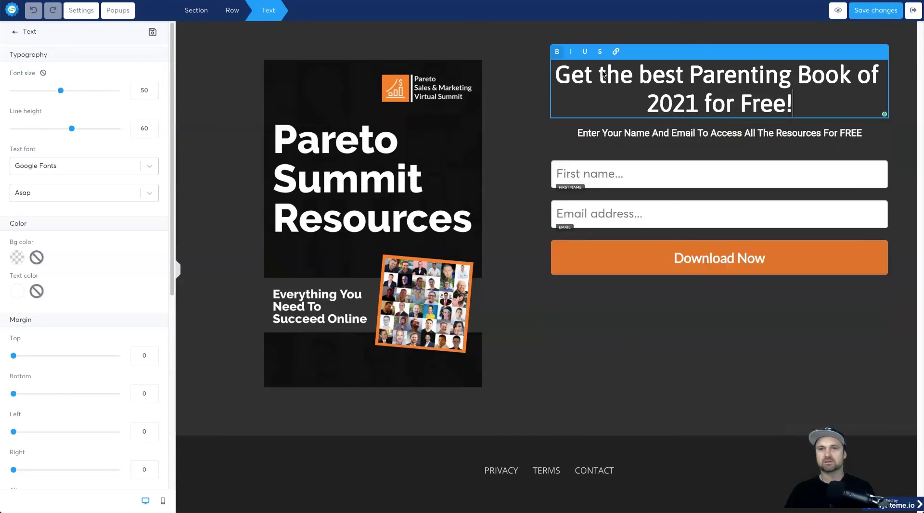
# Append "Drop your name and Email Below to Get It Sent" to the headline.
pyautogui.write(' Drop your name and')
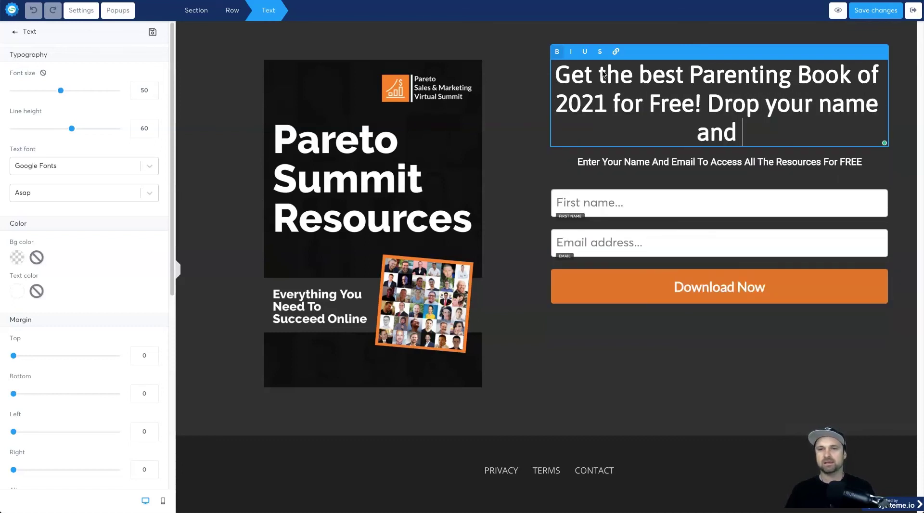
pyautogui.write(' Email Below to Get ')
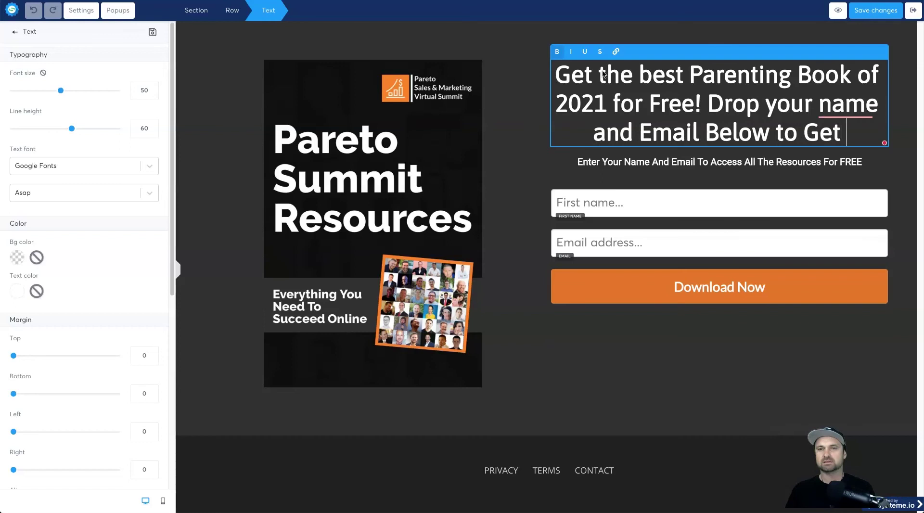
pyautogui.write('It Sent Ou')
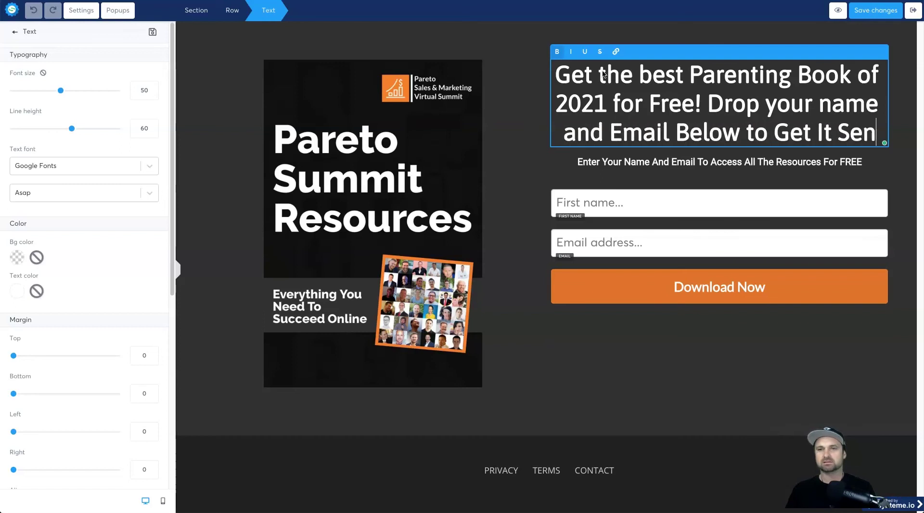
pyautogui.press('BackSpace')
pyautogui.press('BackSpace')
pyautogui.press('BackSpace')
pyautogui.write('.')
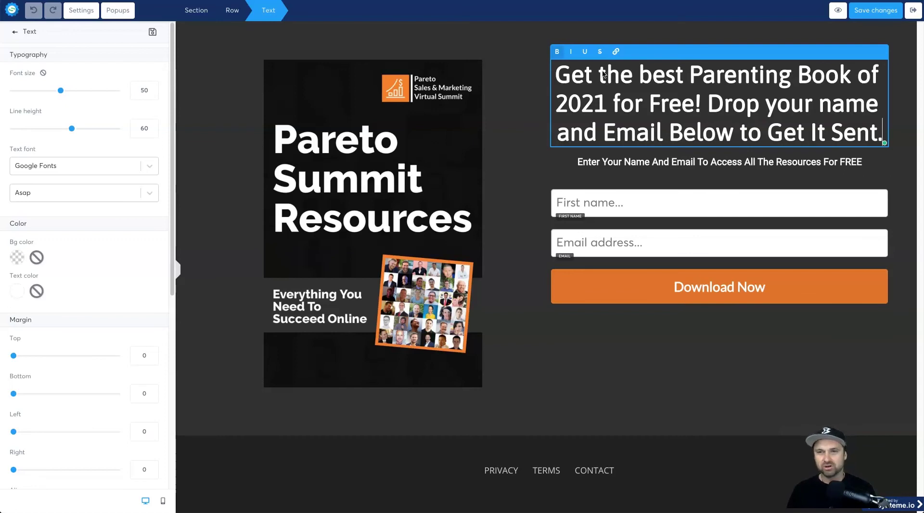
pyautogui.press('BackSpace')
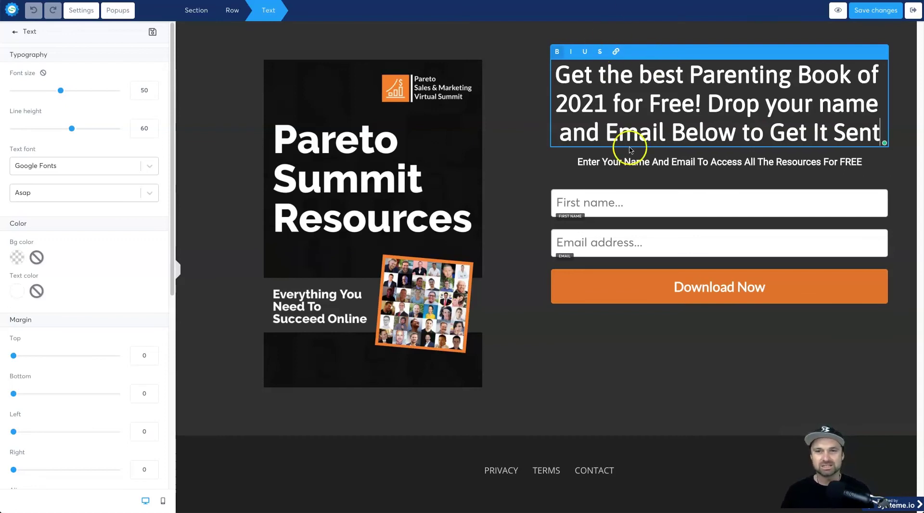
pyautogui.click(663, 343)
# Look at the settings of the cover image and the name and email form fields.
pyautogui.click(310, 216)
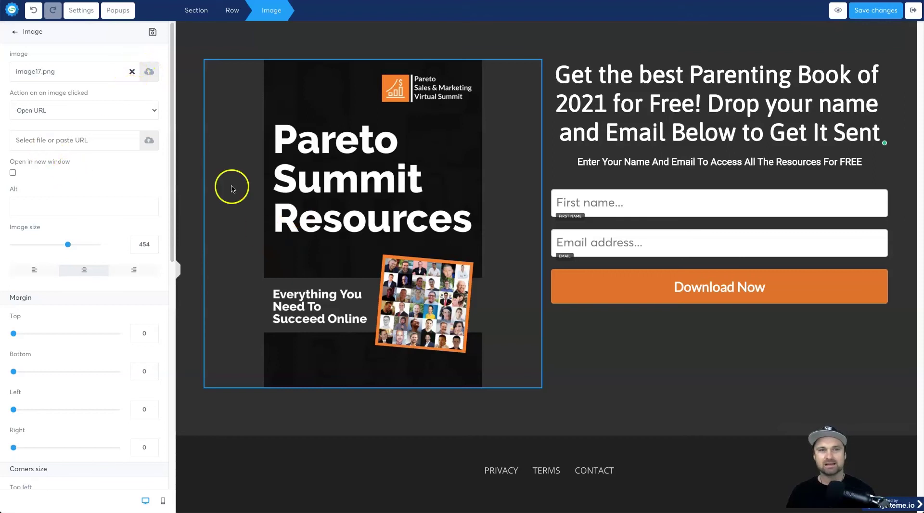
pyautogui.click(684, 227)
pyautogui.click(697, 227)
pyautogui.click(697, 213)
pyautogui.click(700, 239)
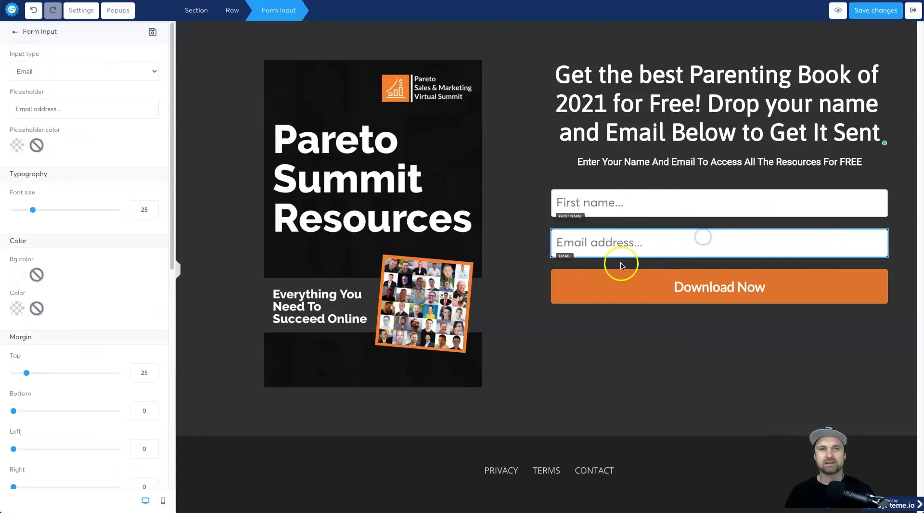
# Add a form input between the email field and the Download Now button and view the input types it offers.
pyautogui.click(15, 32)
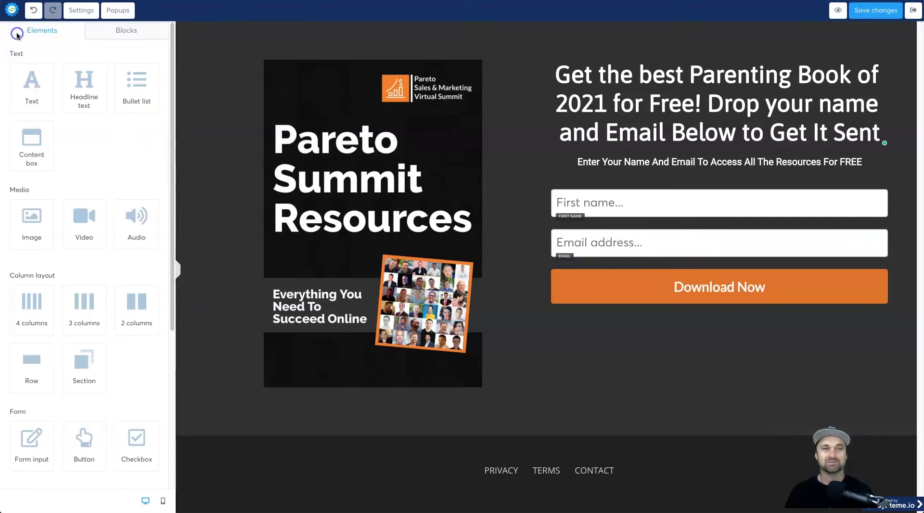
pyautogui.scroll(-3, 52, 343)
pyautogui.moveTo(51, 341); pyautogui.dragTo(683, 253)
pyautogui.click(660, 281)
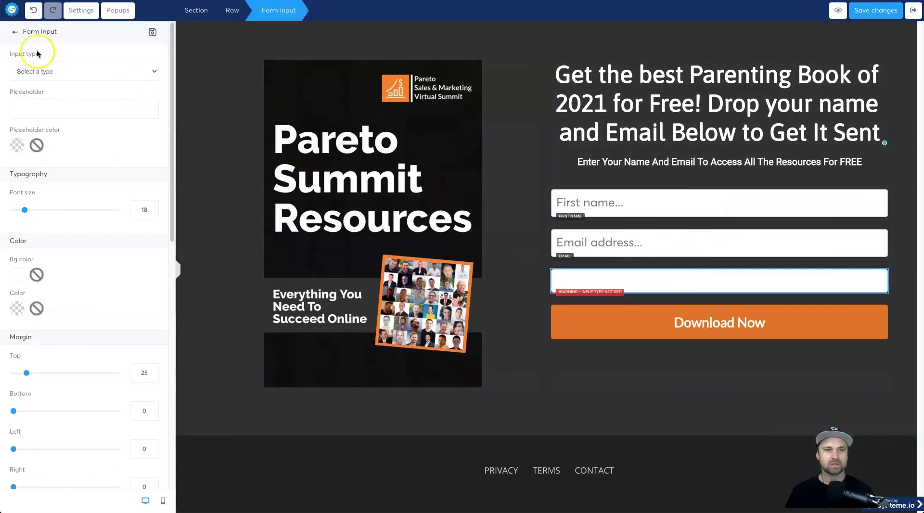
pyautogui.click(56, 72)
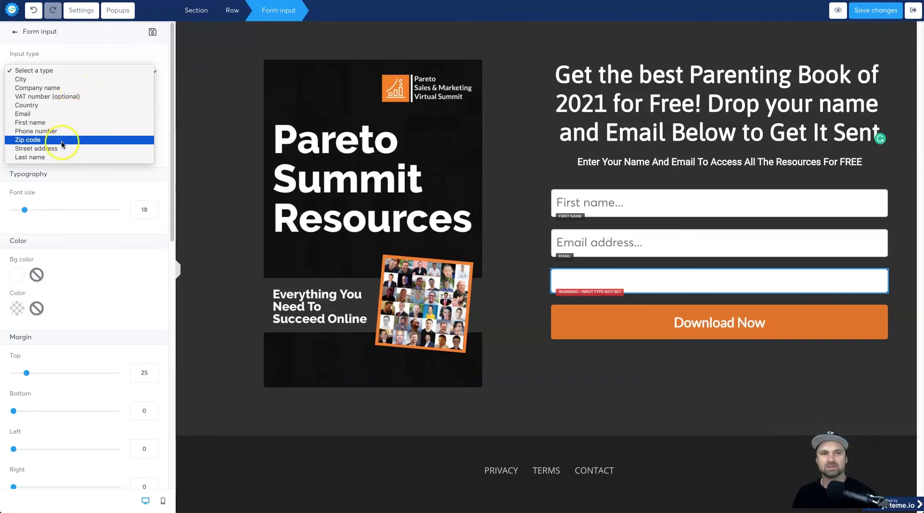
pyautogui.click(76, 70)
# Delete the blank form input above the Download Now button.
pyautogui.click(781, 285)
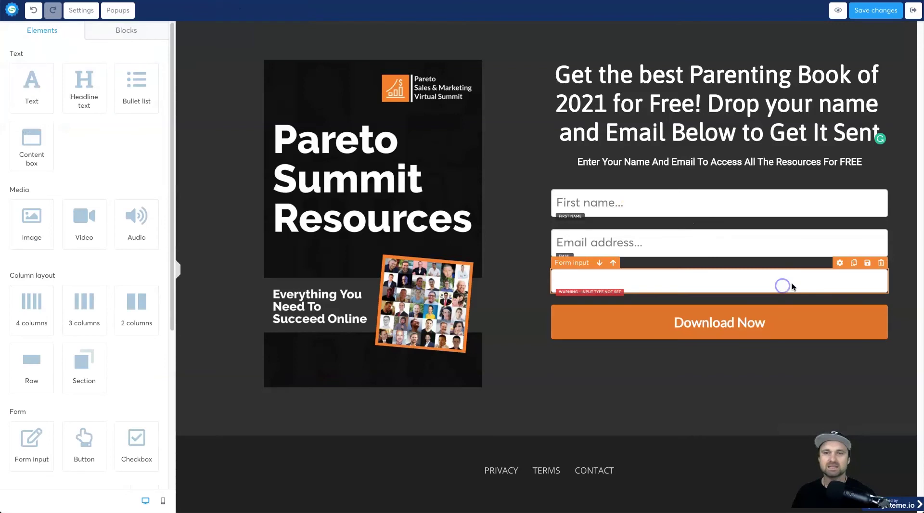
pyautogui.click(880, 262)
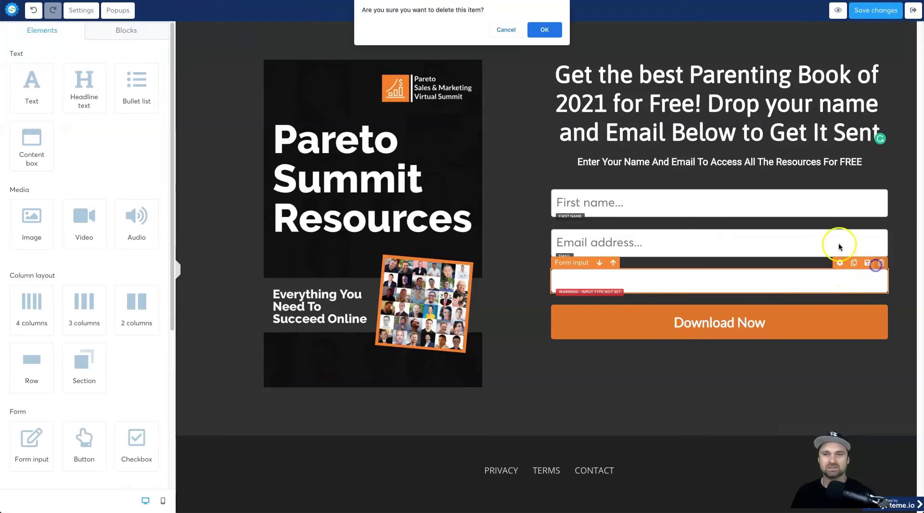
pyautogui.click(542, 30)
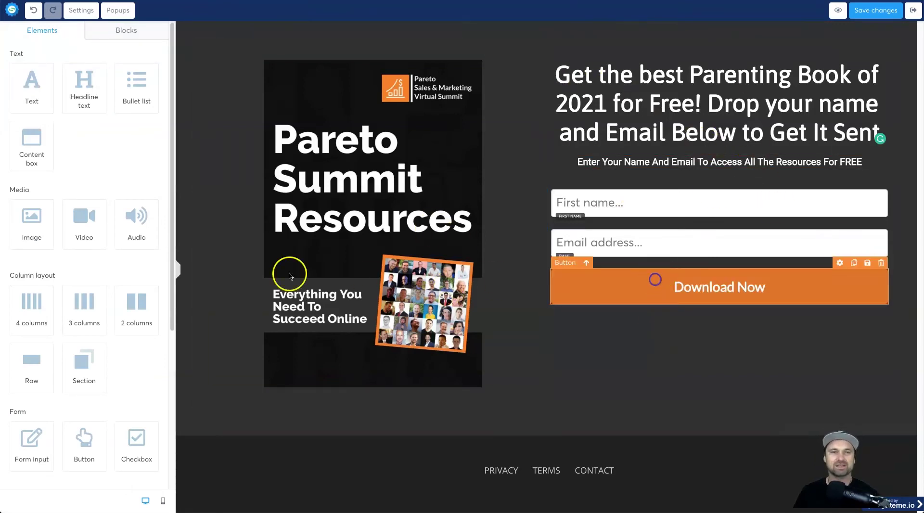
# View the Download Now button's settings and save the page changes.
pyautogui.click(656, 276)
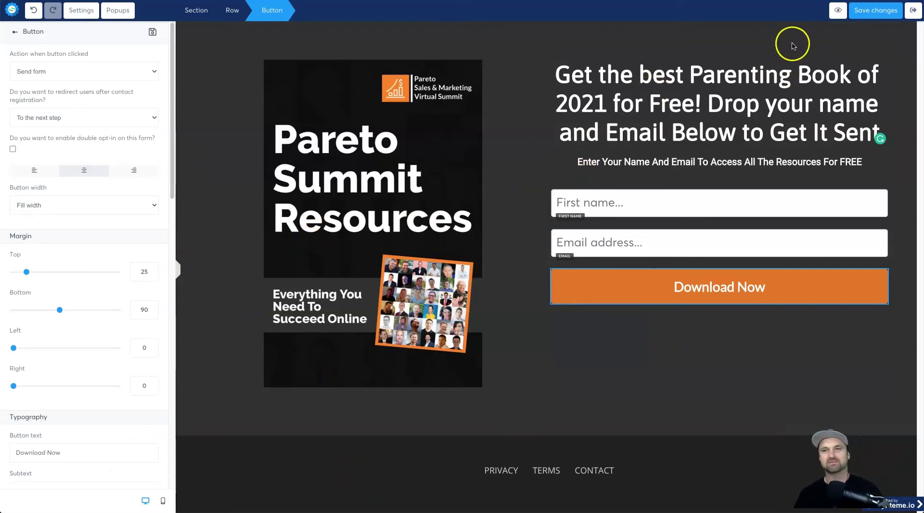
pyautogui.click(868, 11)
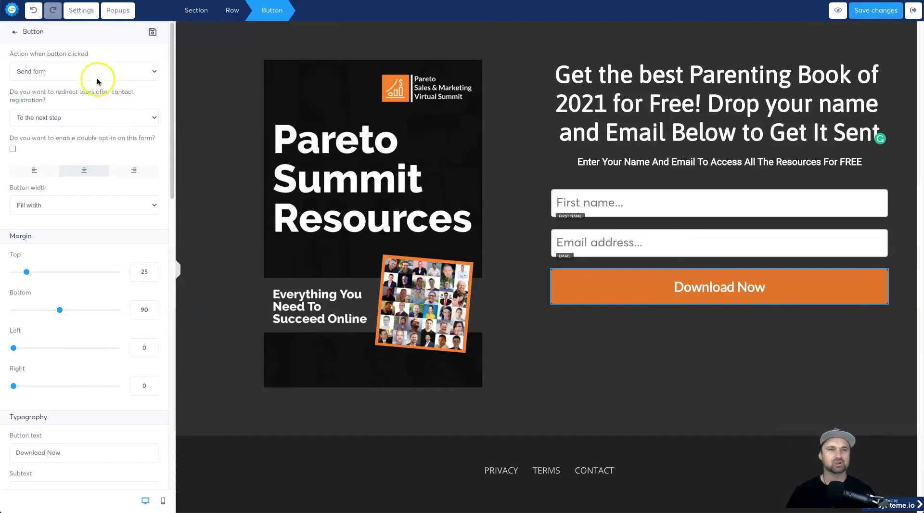
# Set the page's SEO title to "Free Parenting Ebook" in the page settings.
pyautogui.click(80, 15)
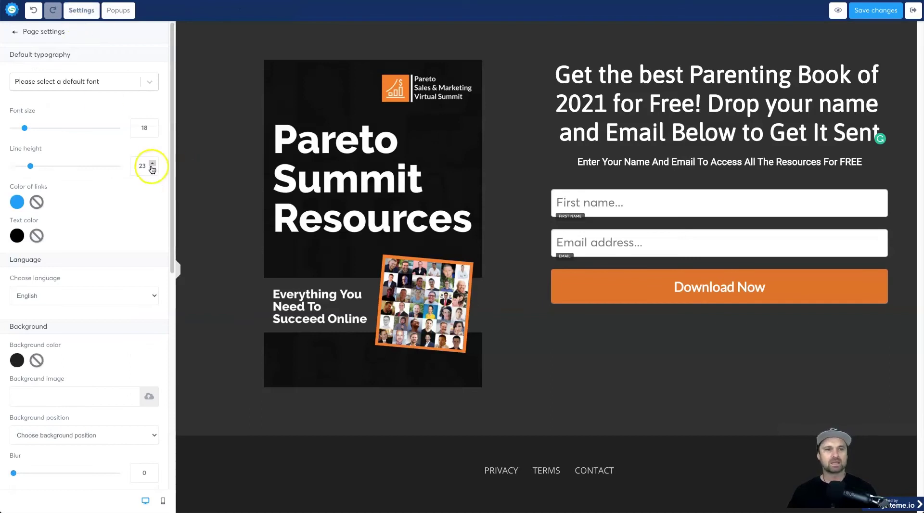
pyautogui.scroll(-1, 76, 200)
pyautogui.scroll(-5, 77, 205)
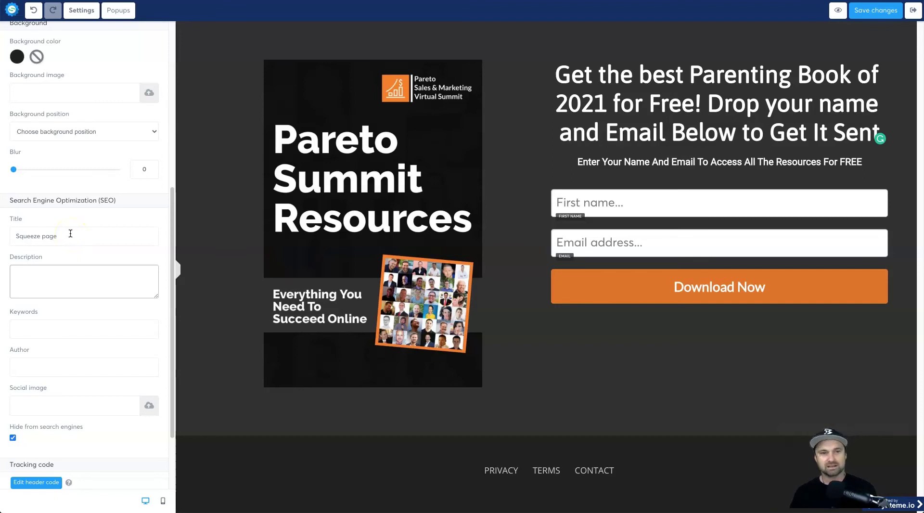
pyautogui.tripleClick(51, 235)
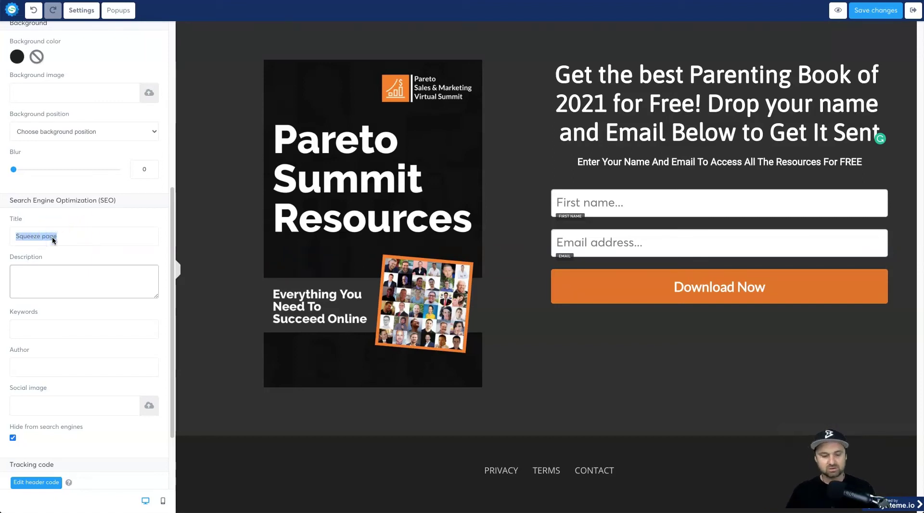
pyautogui.write('Free Parenting Ebook')
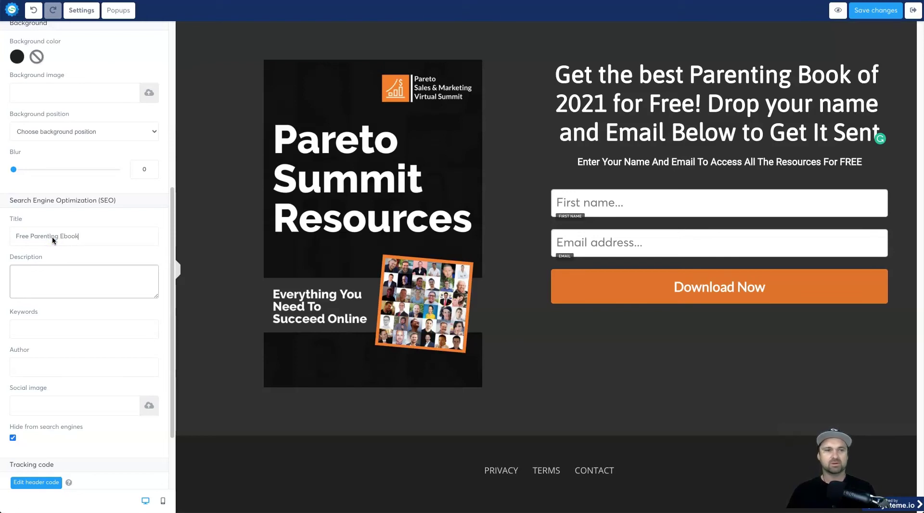
# Set the page's SEO description to "IF you want the best tips for 2021 in an ebook, you need to get this download.".
pyautogui.press('Tab')
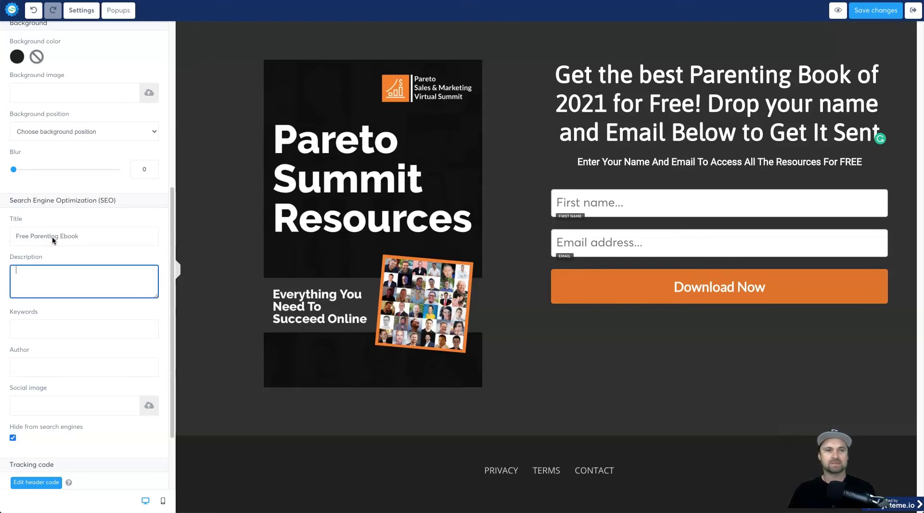
pyautogui.write('IF yhou')
pyautogui.press('BackSpace')
pyautogui.press('BackSpace')
pyautogui.press('BackSpace')
pyautogui.press('BackSpace')
pyautogui.write('ou wa')
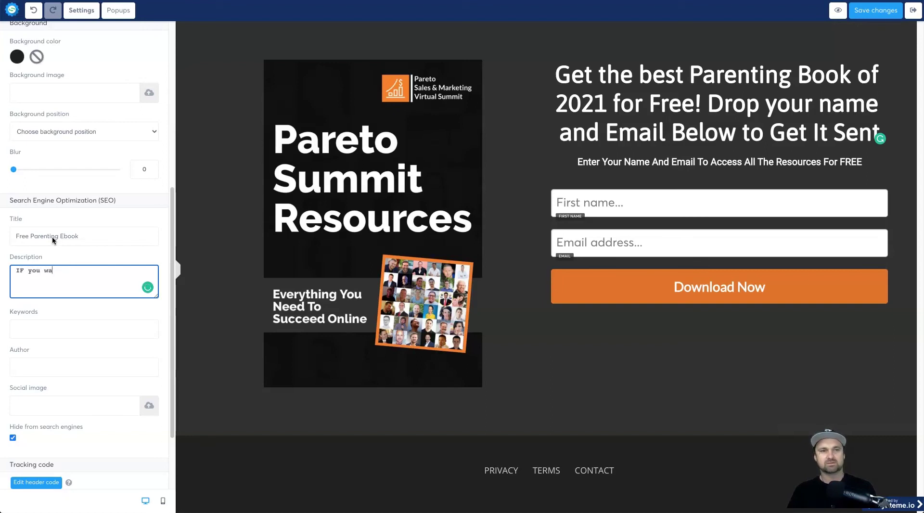
pyautogui.write('nt the best tips for 2')
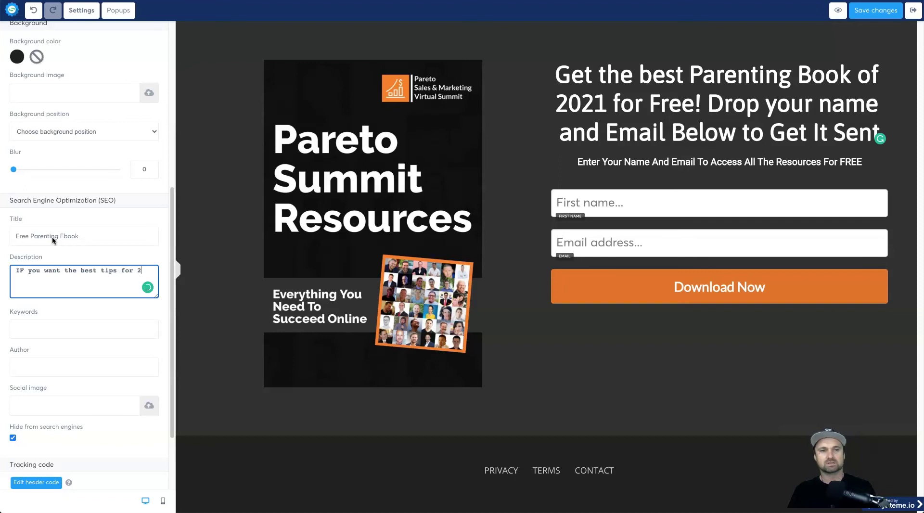
pyautogui.write('021 in an')
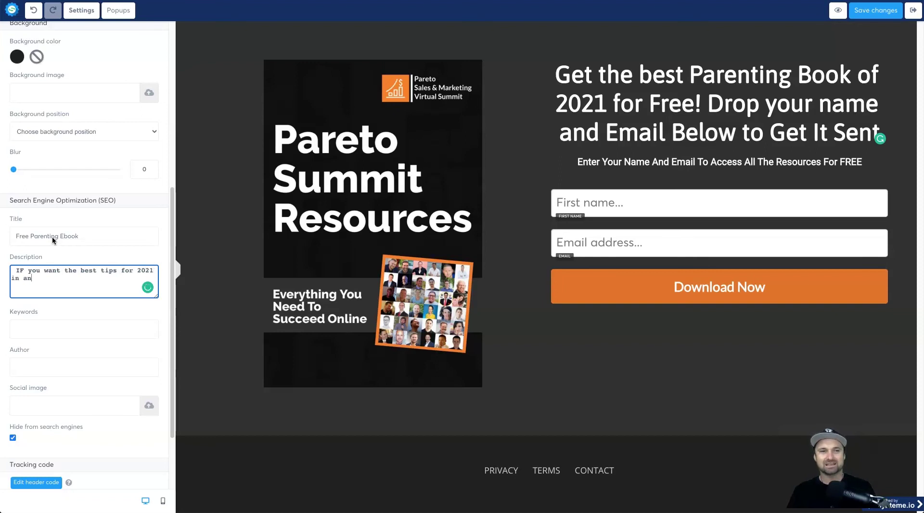
pyautogui.write(' ebook, you need to ge')
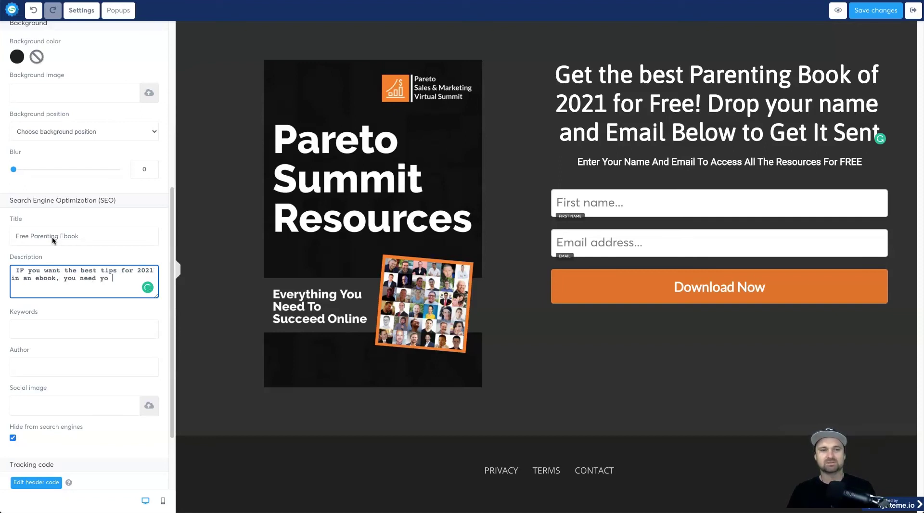
pyautogui.press('BackSpace')
pyautogui.press('BackSpace')
pyautogui.press('BackSpace')
pyautogui.press('BackSpace')
pyautogui.press('BackSpace')
pyautogui.press('BackSpace')
pyautogui.write('t')
pyautogui.press('BackSpace')
pyautogui.write('to ')
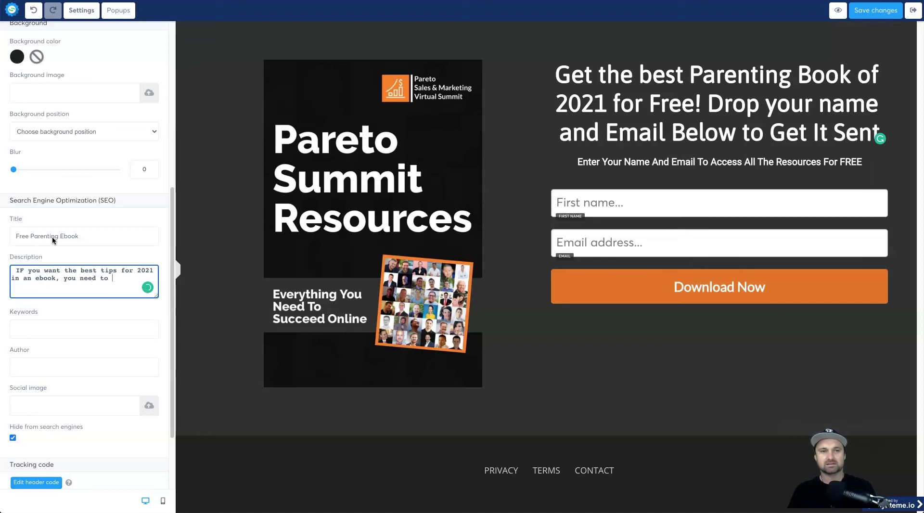
pyautogui.write('get this download.')
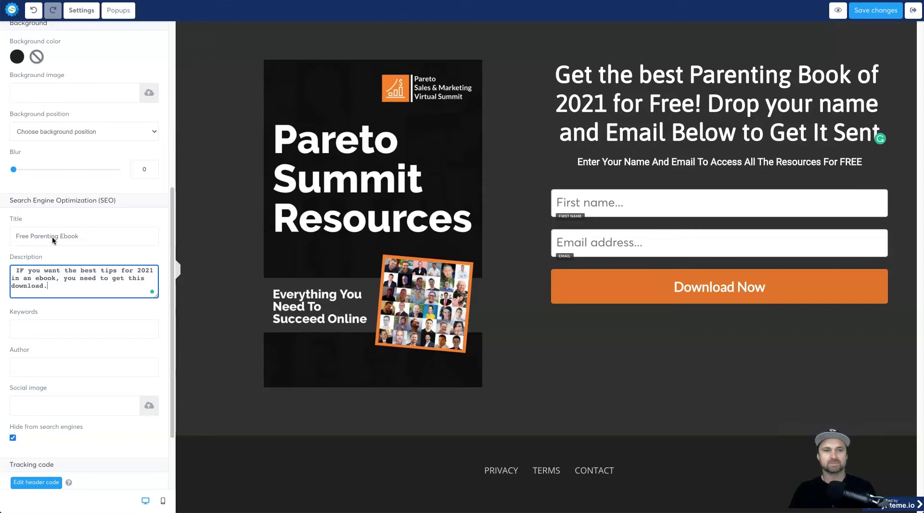
pyautogui.click(44, 420)
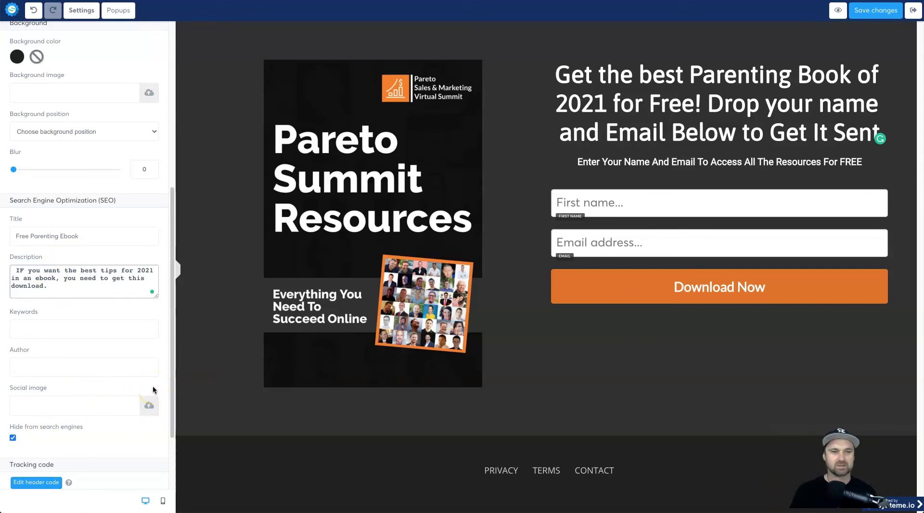
# Save the squeeze page changes and open a preview of the page.
pyautogui.scroll(-3, 103, 360)
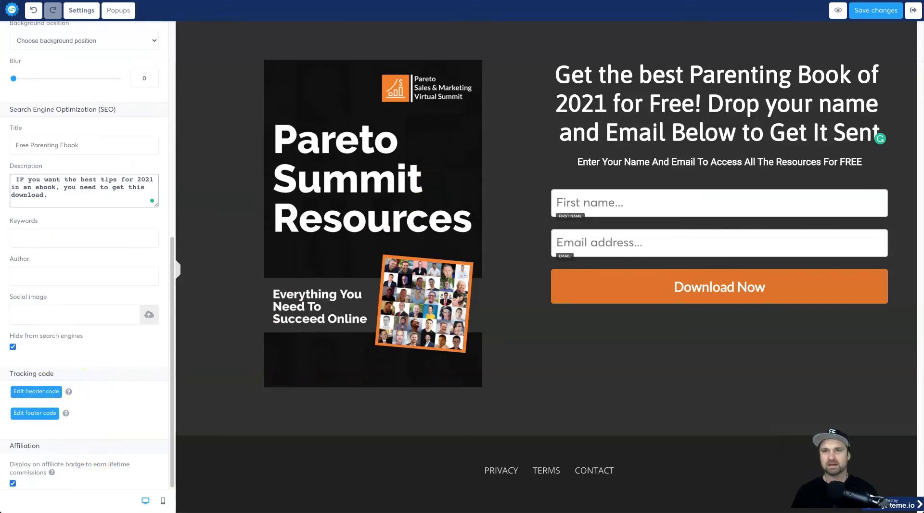
pyautogui.click(860, 9)
pyautogui.click(839, 11)
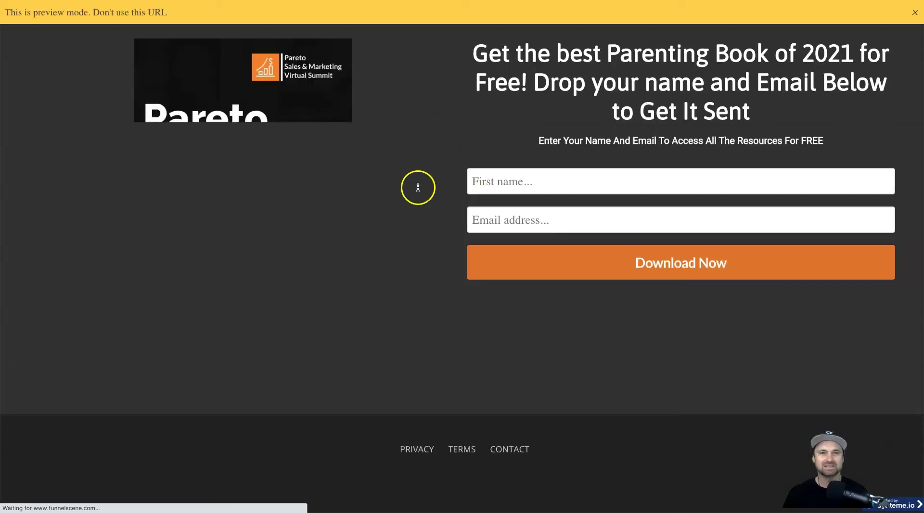
# Dismiss the preview-mode notice and try out the first name and email address fields on the previewed page.
pyautogui.click(914, 13)
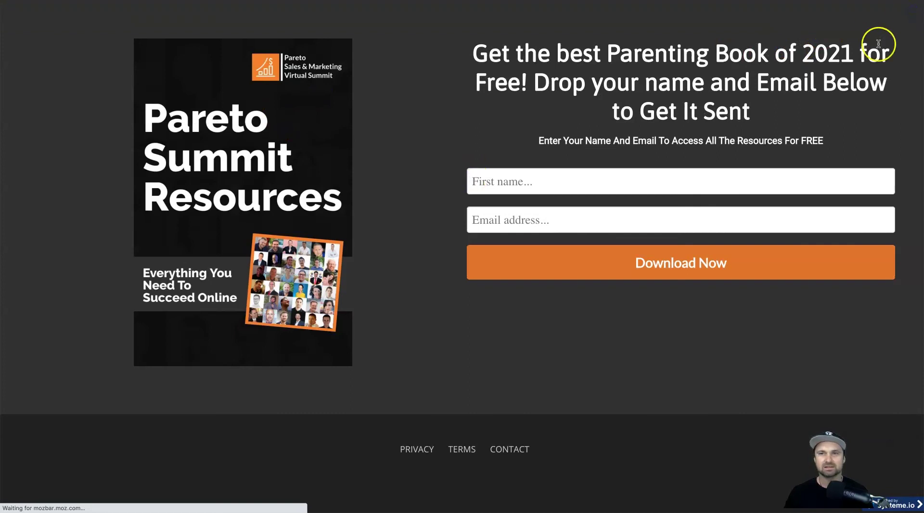
pyautogui.click(625, 186)
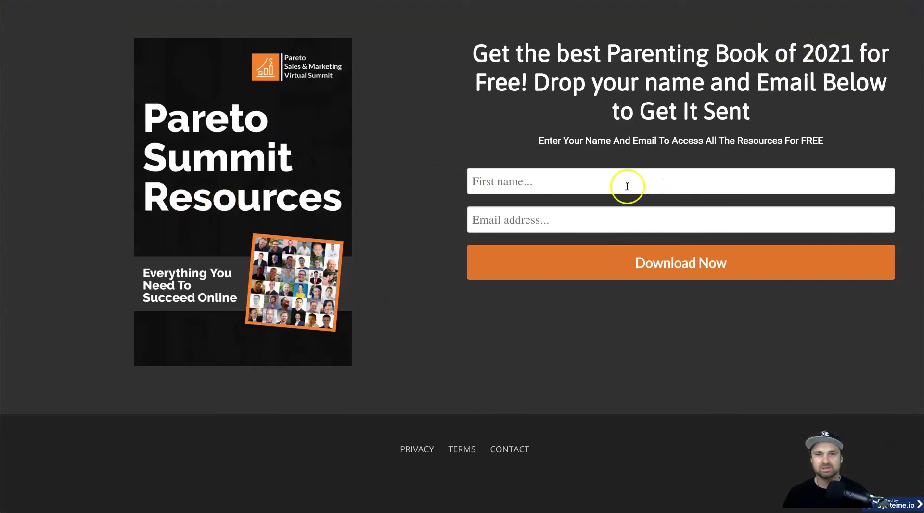
pyautogui.click(598, 221)
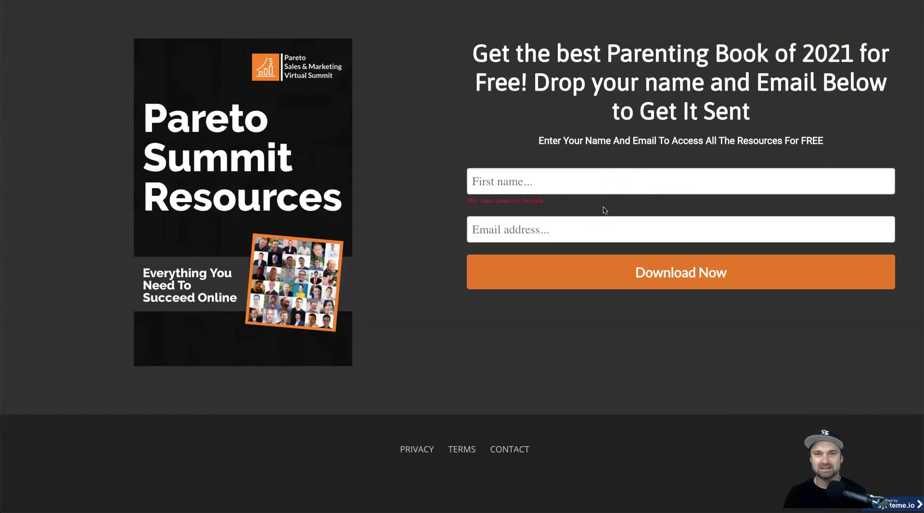
pyautogui.click(598, 220)
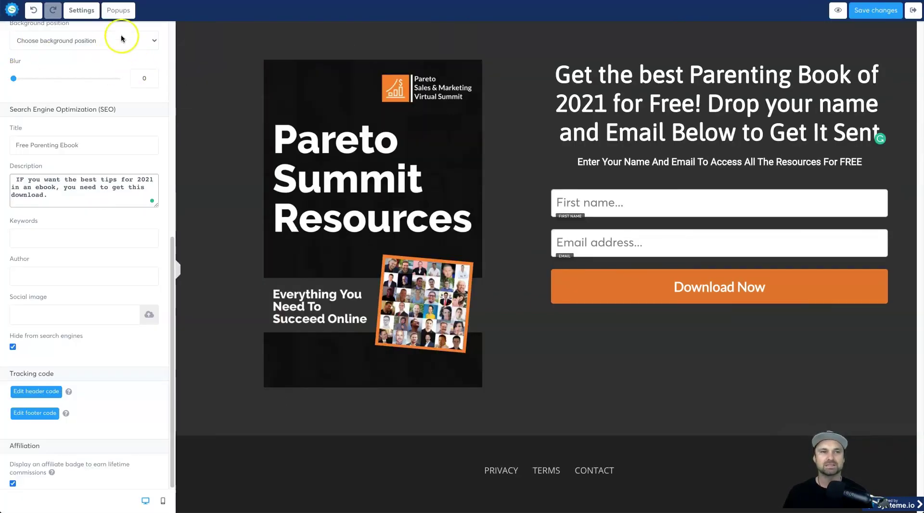
# Exit the page editor and choose the "Congratulations!" template for the Thank You / Download Page step.
pyautogui.click(907, 12)
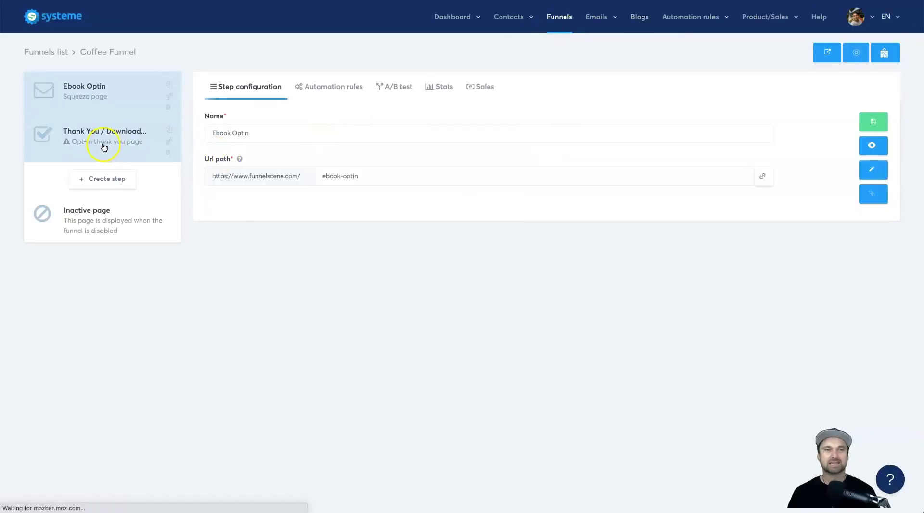
pyautogui.click(104, 145)
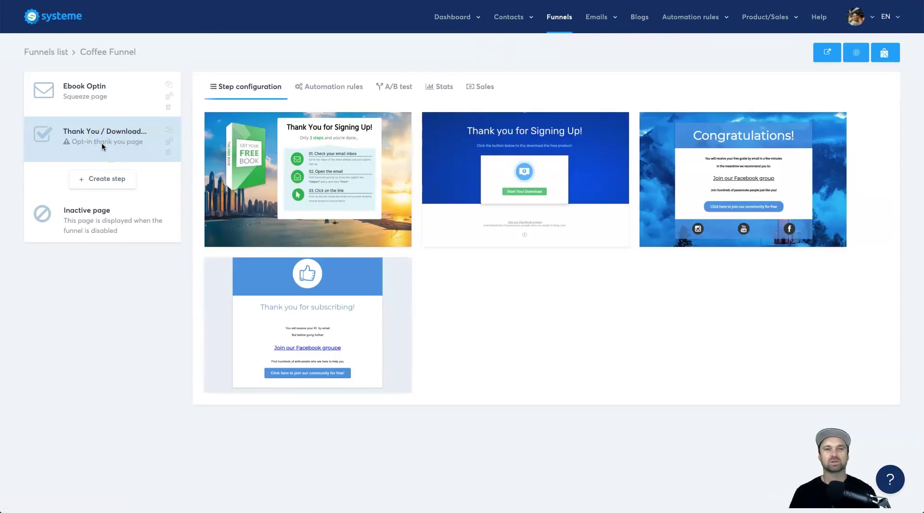
pyautogui.moveTo(215, 190)
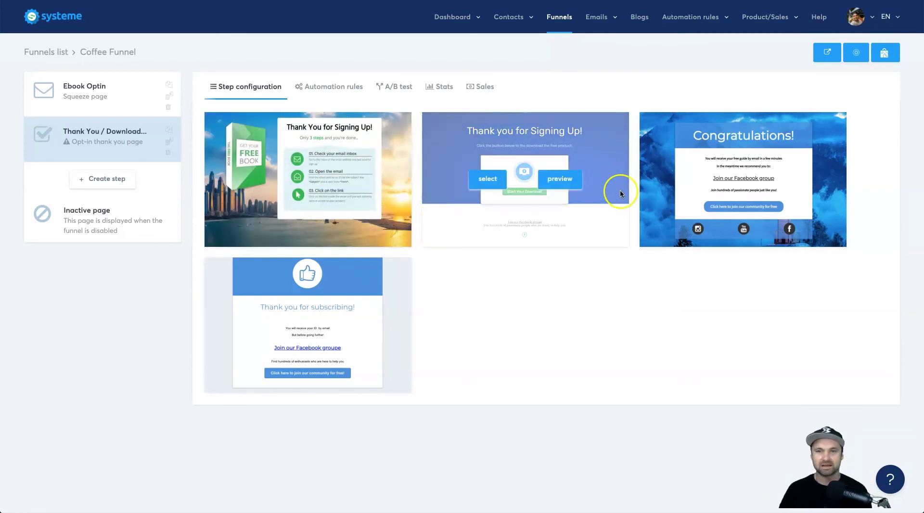
pyautogui.click(701, 184)
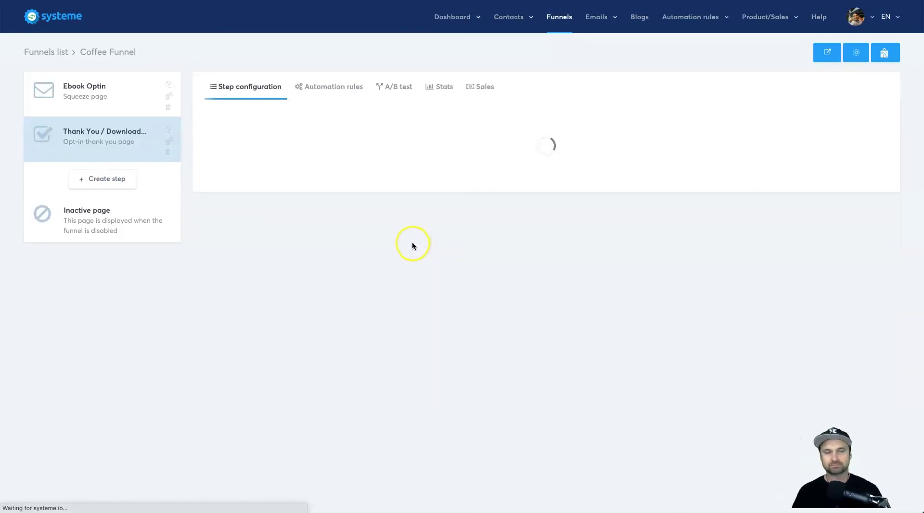
# Set the thank you page's URL path to "thank-you-ebook" and save the step configuration.
pyautogui.doubleClick(332, 177)
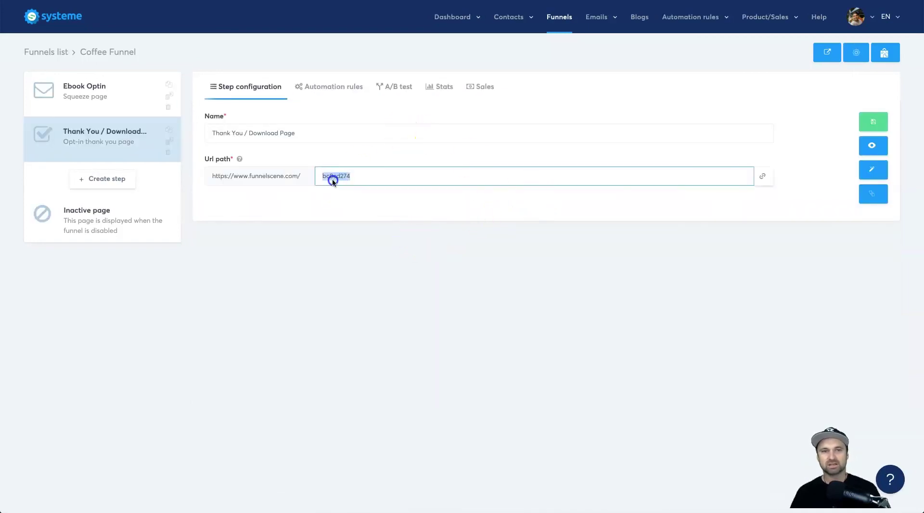
pyautogui.write('thank-you-ebook')
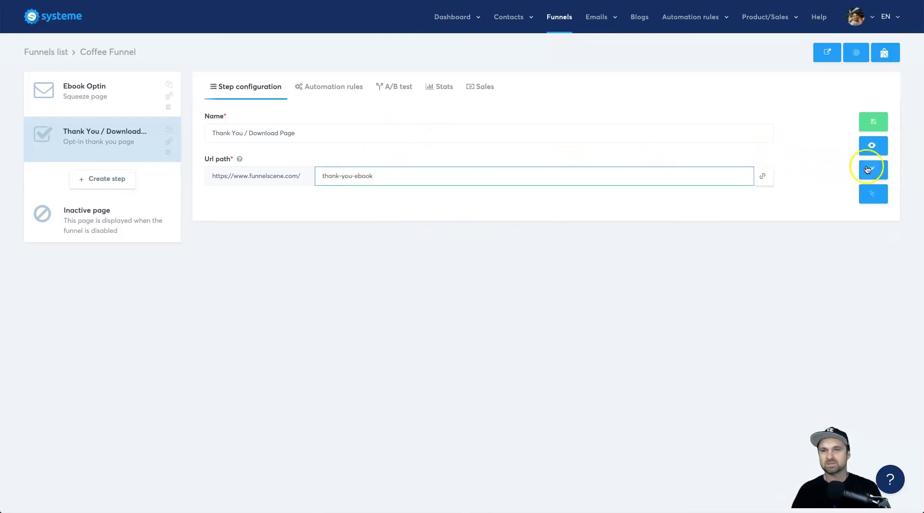
pyautogui.click(872, 122)
# Open the thank you page for editing, examine the community button's link settings, and exit the editor.
pyautogui.click(878, 172)
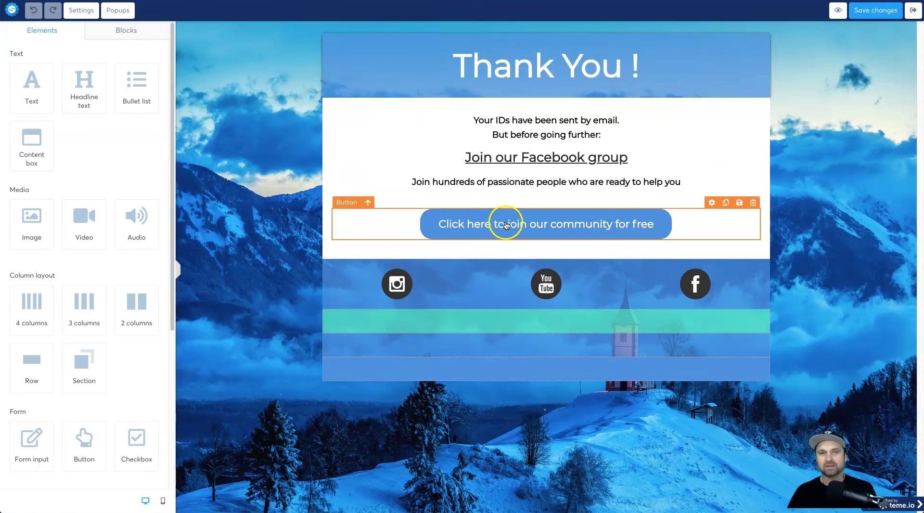
pyautogui.click(507, 229)
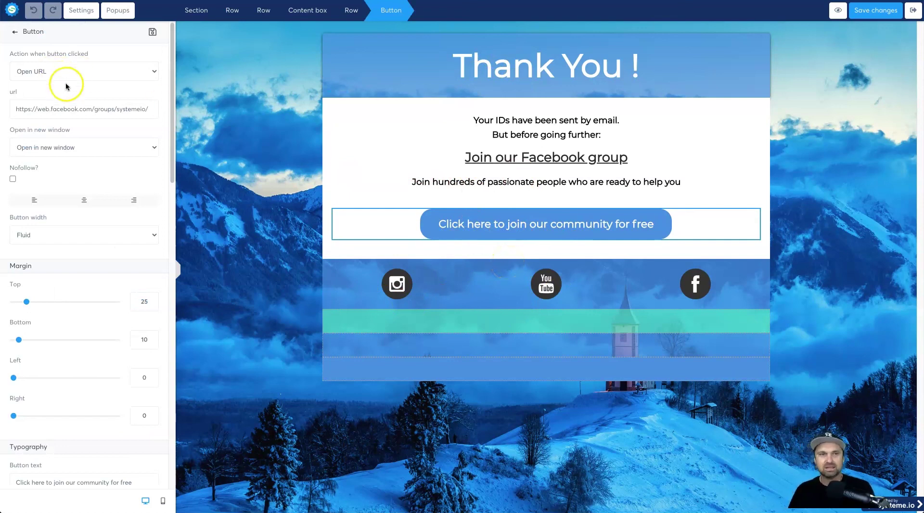
pyautogui.tripleClick(65, 109)
pyautogui.click(64, 110)
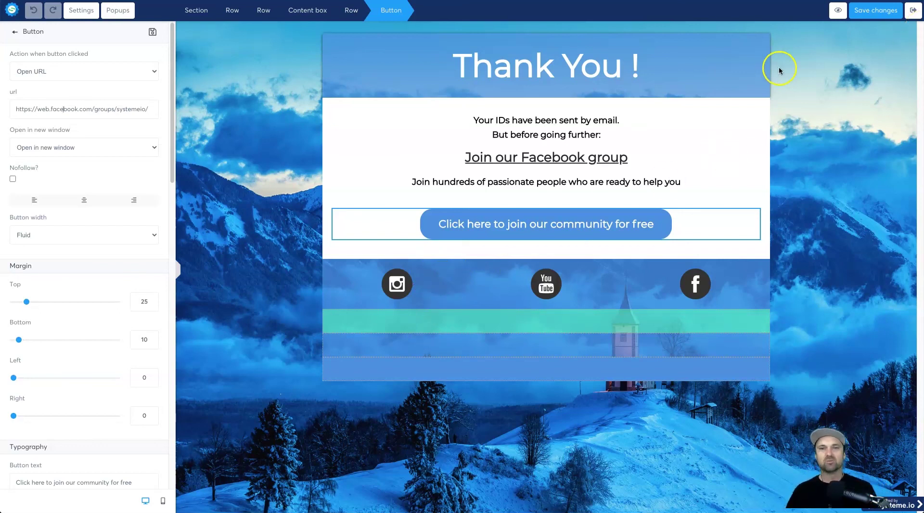
pyautogui.click(909, 12)
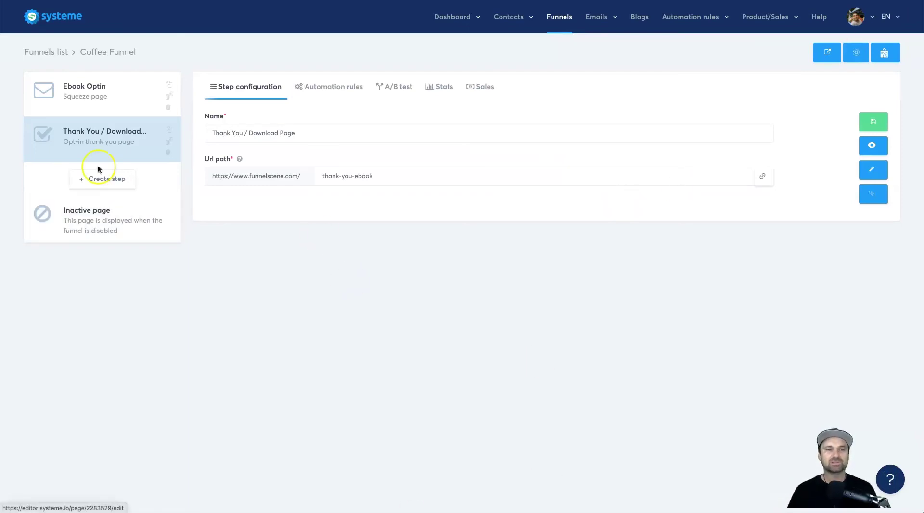
# Go back to the Ebook Optin step and examine its domain and URL path.
pyautogui.click(82, 99)
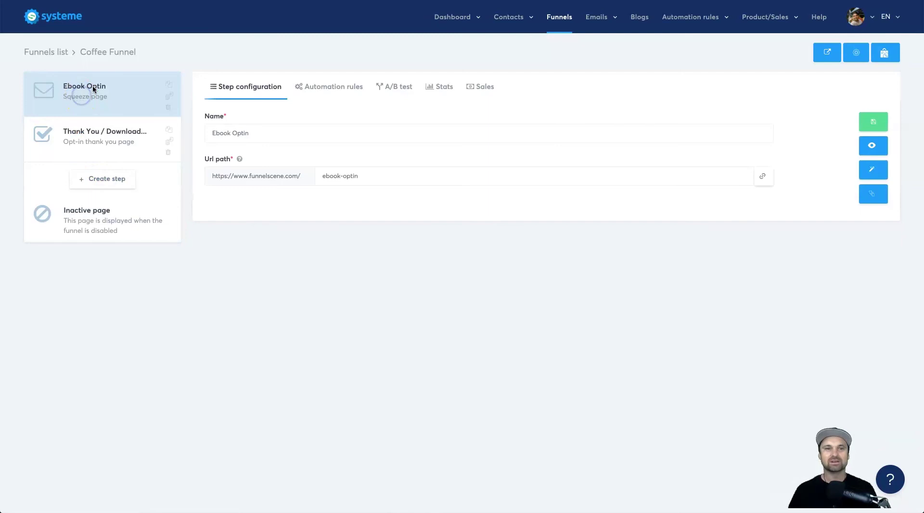
pyautogui.moveTo(220, 181); pyautogui.dragTo(359, 176)
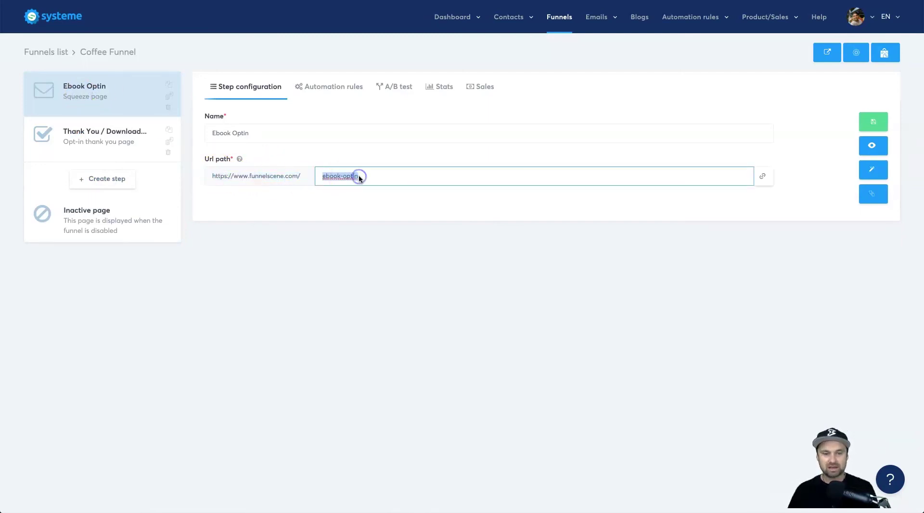
pyautogui.tripleClick(220, 176)
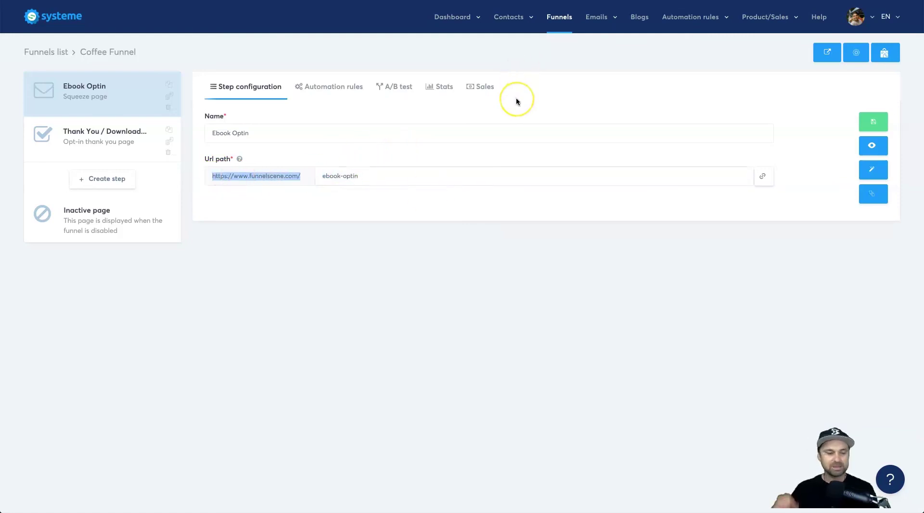
pyautogui.click(470, 231)
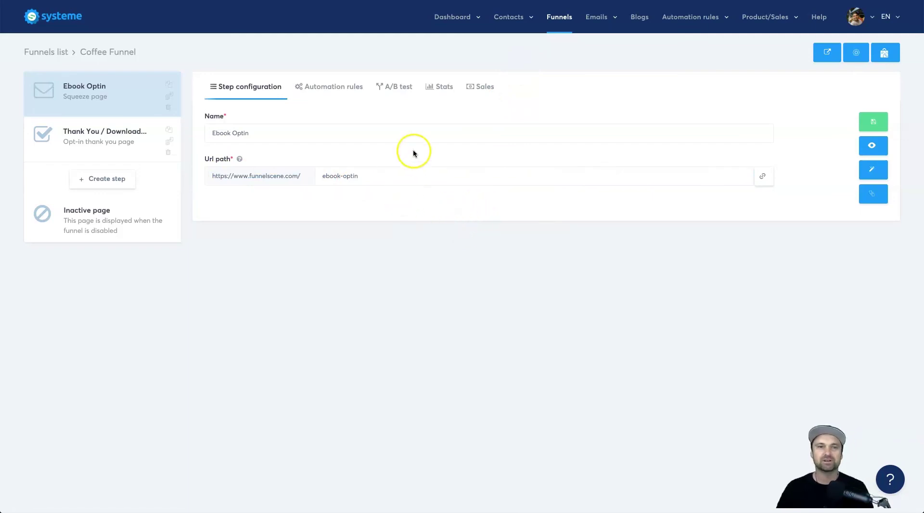
# Add a Send email action to the "Funnel step form subscribed" trigger in the Ebook Optin step's automation rules.
pyautogui.click(319, 94)
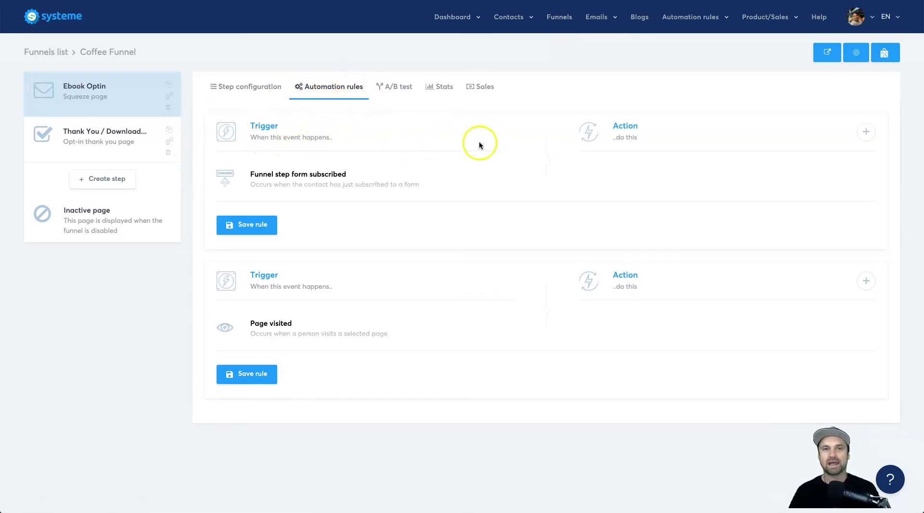
pyautogui.moveTo(248, 174); pyautogui.dragTo(346, 175)
pyautogui.click(345, 175)
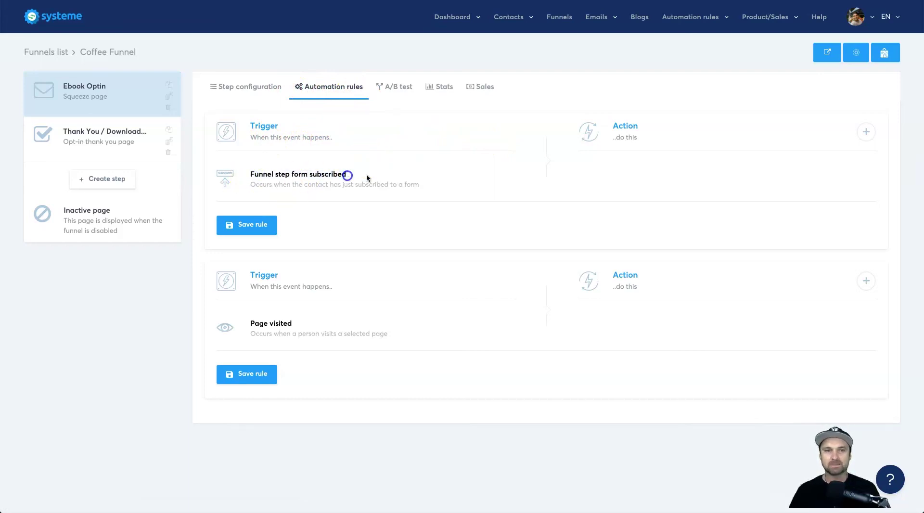
pyautogui.click(860, 138)
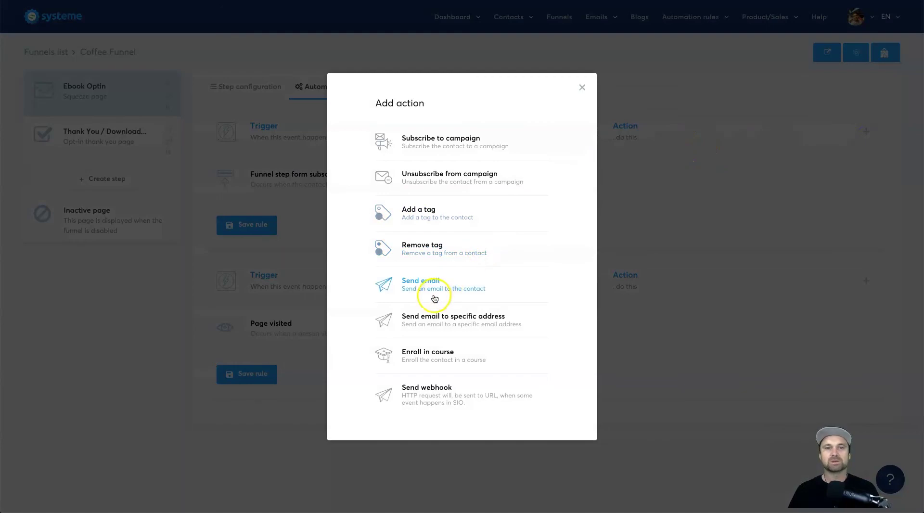
pyautogui.click(435, 284)
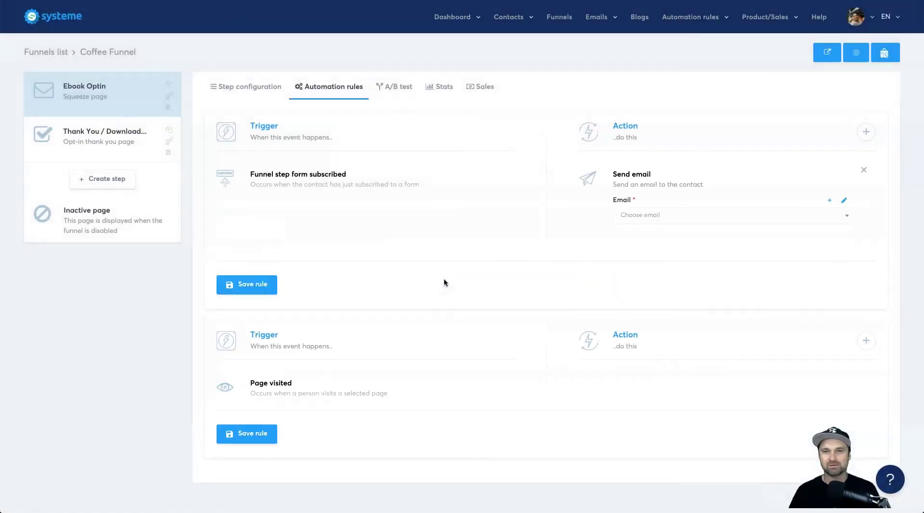
# Create a new email for the Send email action with the subject "Hey, here is the Parenting ebook you requested...".
pyautogui.click(666, 215)
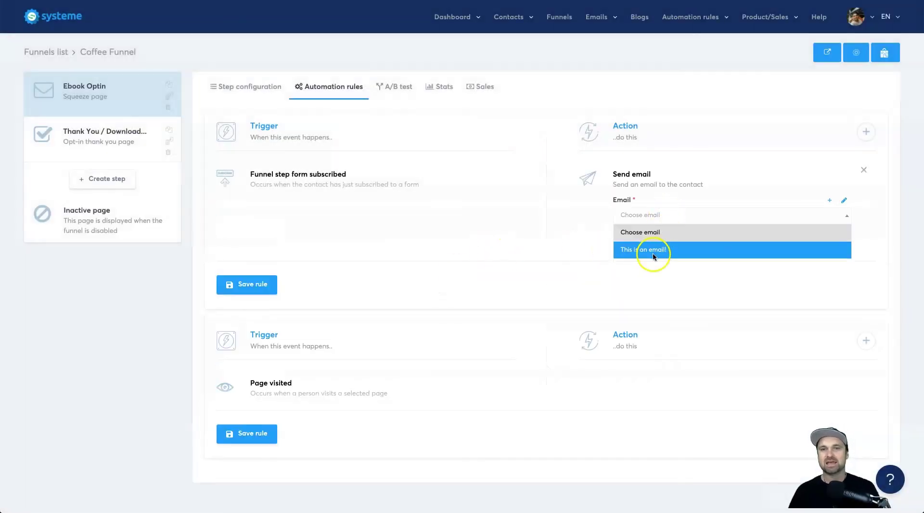
pyautogui.click(649, 231)
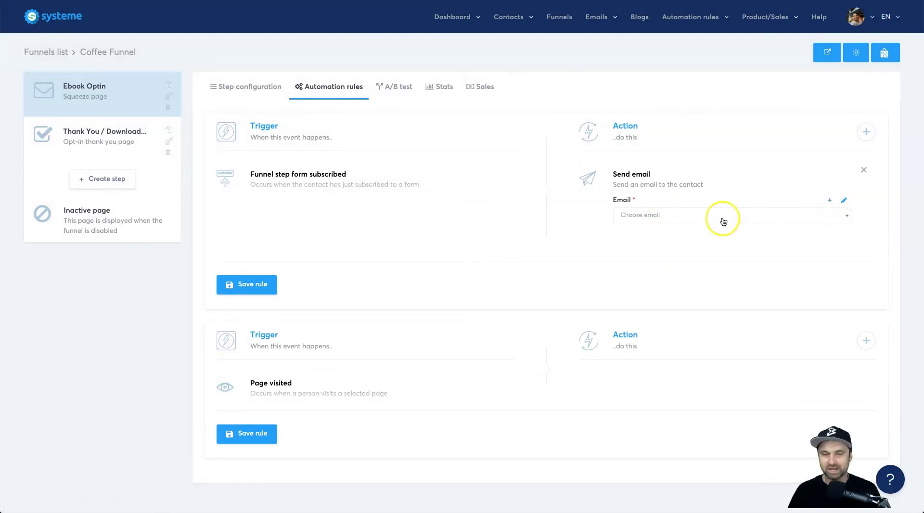
pyautogui.click(845, 200)
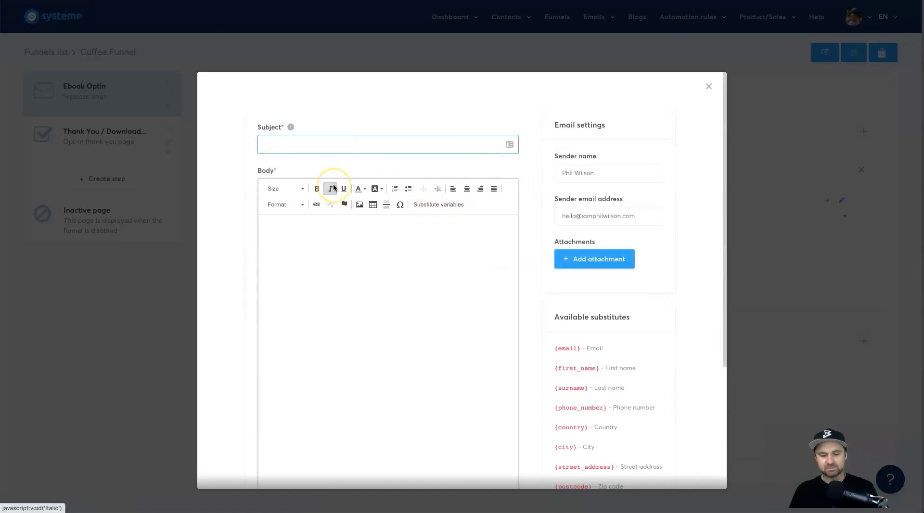
pyautogui.write('Hey, here is the')
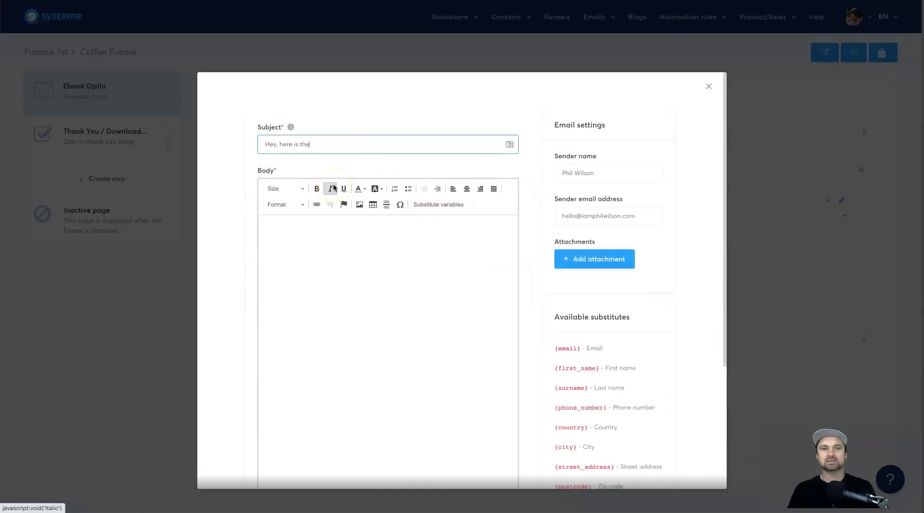
pyautogui.write(' Parenting ebook you')
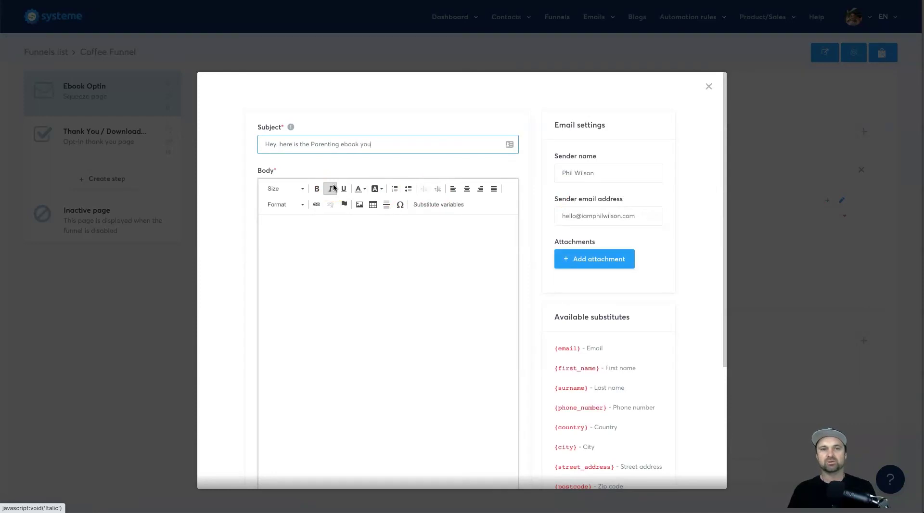
pyautogui.write(' requested...')
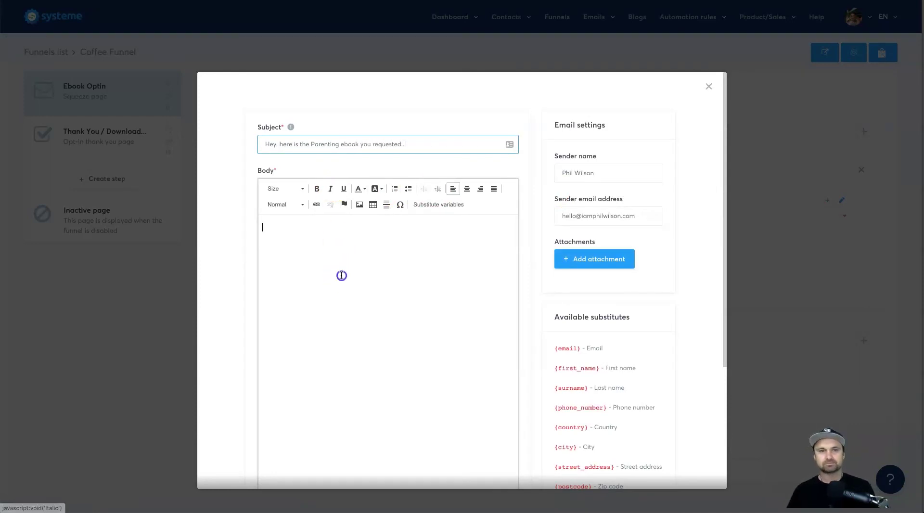
# Start the email body with the greeting "Hey {first_name},", inserting the First name substitute variable.
pyautogui.click(341, 274)
pyautogui.write('Hey')
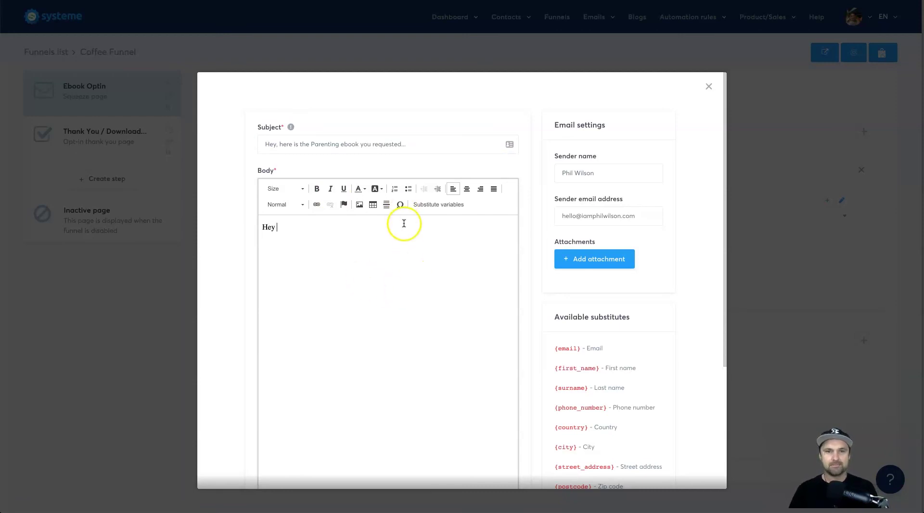
pyautogui.click(427, 204)
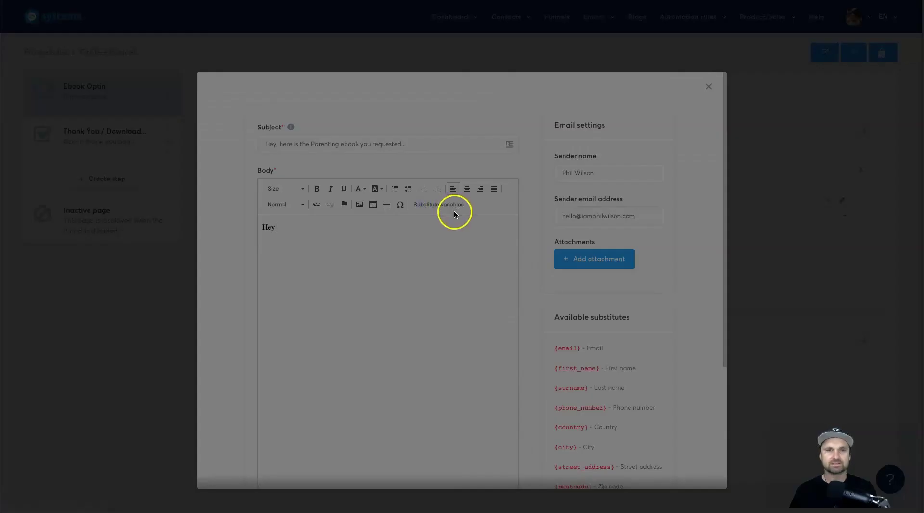
pyautogui.click(438, 228)
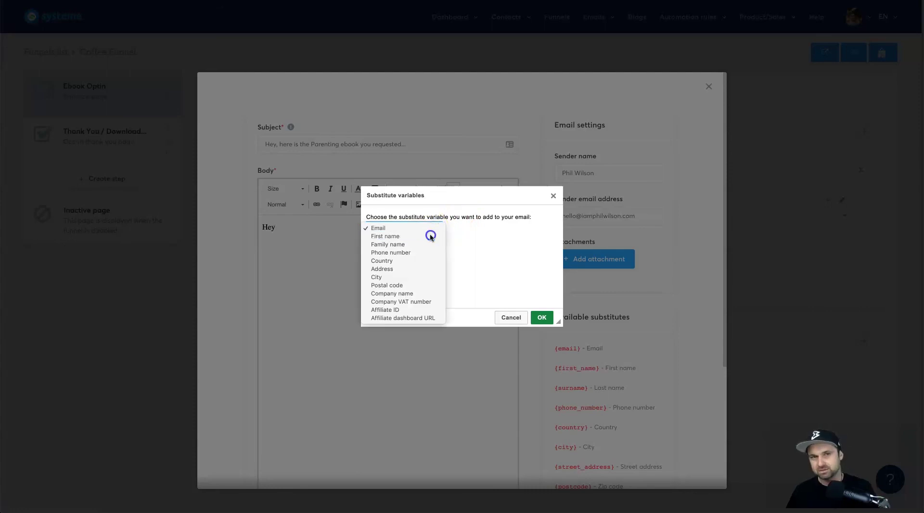
pyautogui.click(431, 236)
pyautogui.click(541, 317)
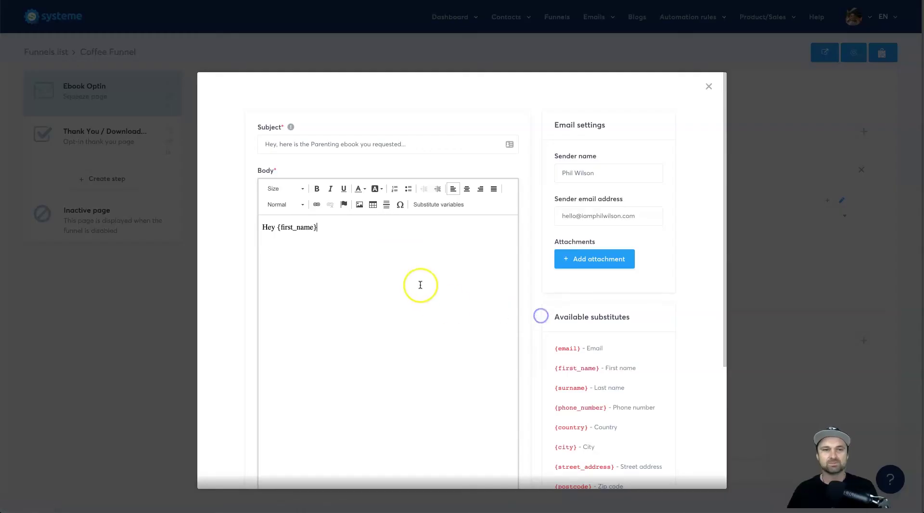
pyautogui.click(418, 249)
pyautogui.write(',')
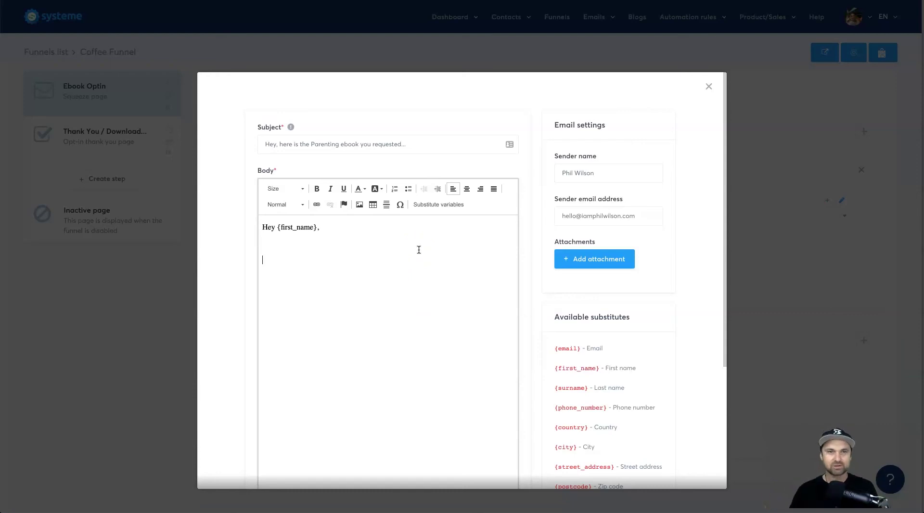
# Write below the greeting "Here is the ebook you requested, you'll learn a lot of tips that have really helped me out.".
pyautogui.write("Here is the ebook you requested, you'll ")
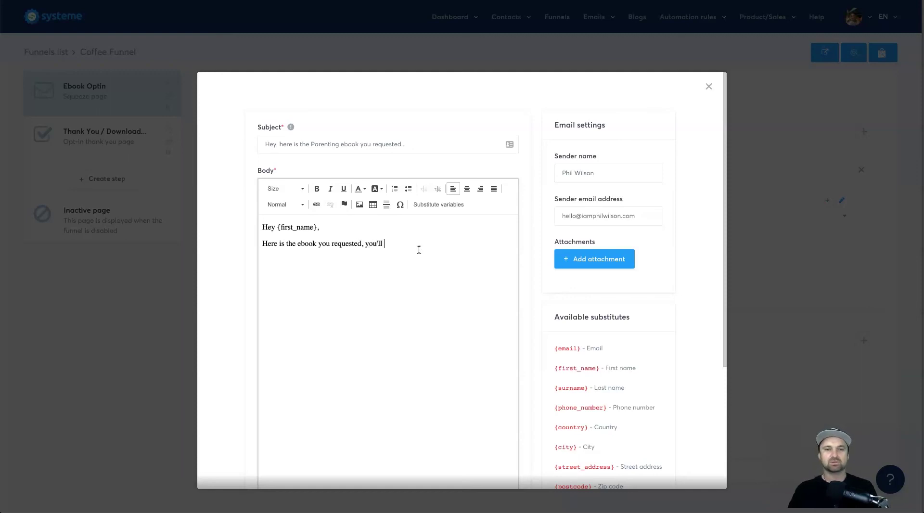
pyautogui.write('learn a lot of tips that ')
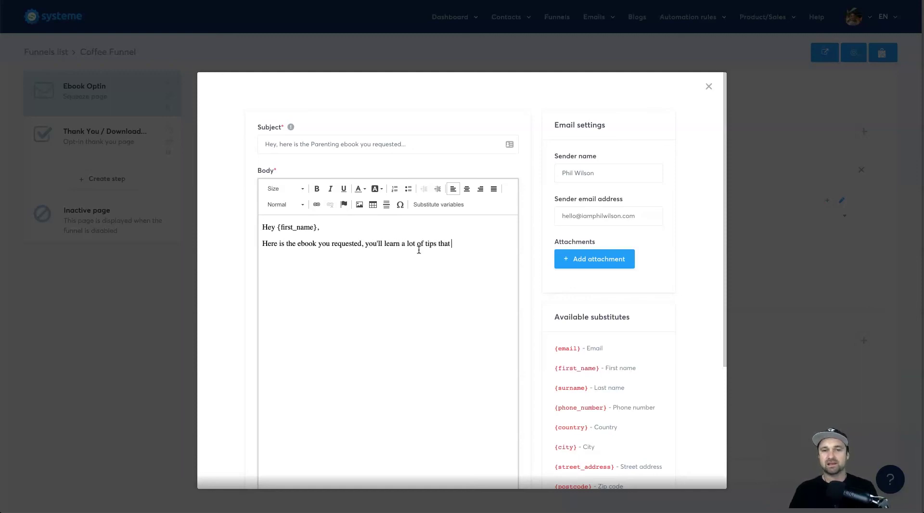
pyautogui.write('have really helped me out')
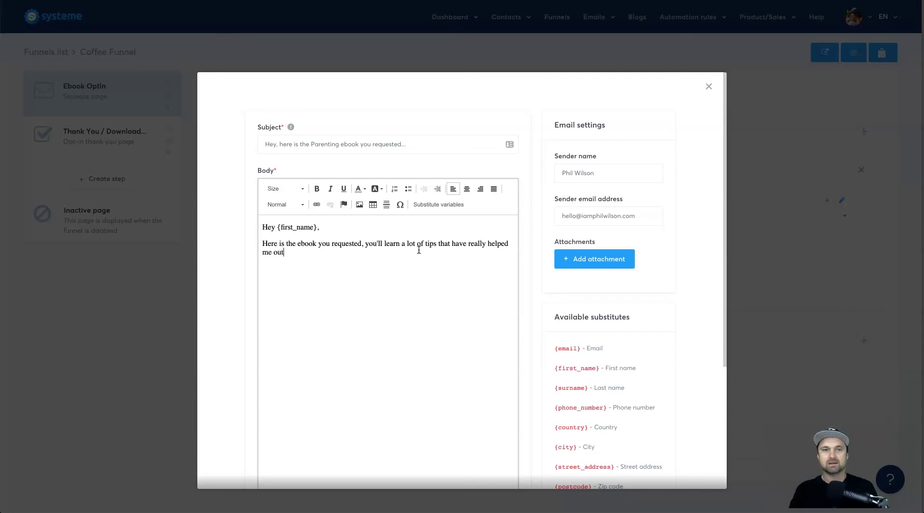
pyautogui.press('BackSpace')
# Add the line "You can download it here" as a new paragraph in the email body.
pyautogui.write('yOu ca')
pyautogui.press('BackSpace')
pyautogui.press('BackSpace')
pyautogui.press('BackSpace')
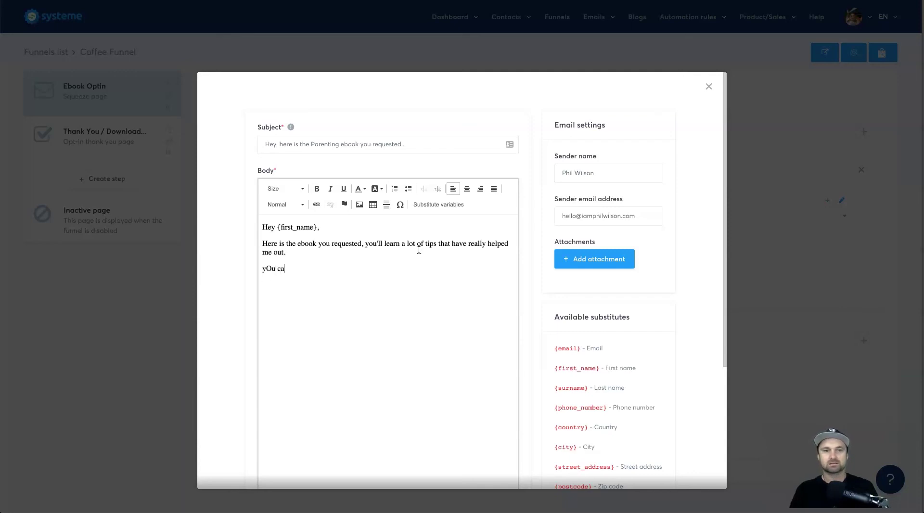
pyautogui.press('BackSpace')
pyautogui.press('BackSpace')
pyautogui.press('BackSpace')
pyautogui.write('You can downl')
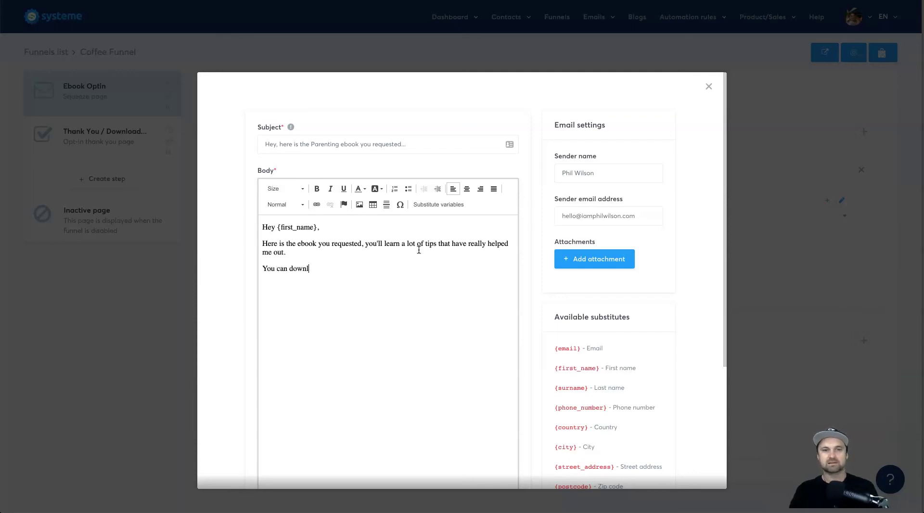
pyautogui.write('oad it here')
pyautogui.hotkey('shift', 'Home')
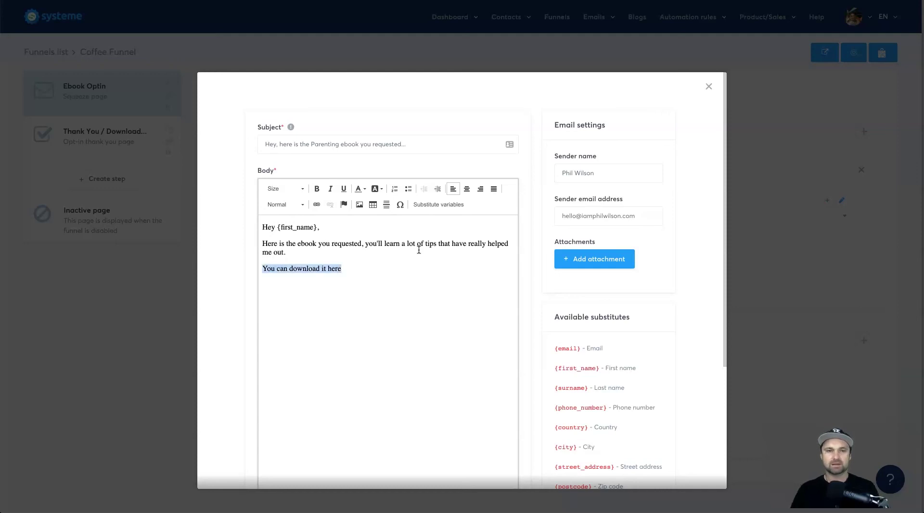
pyautogui.click(318, 205)
pyautogui.write('h')
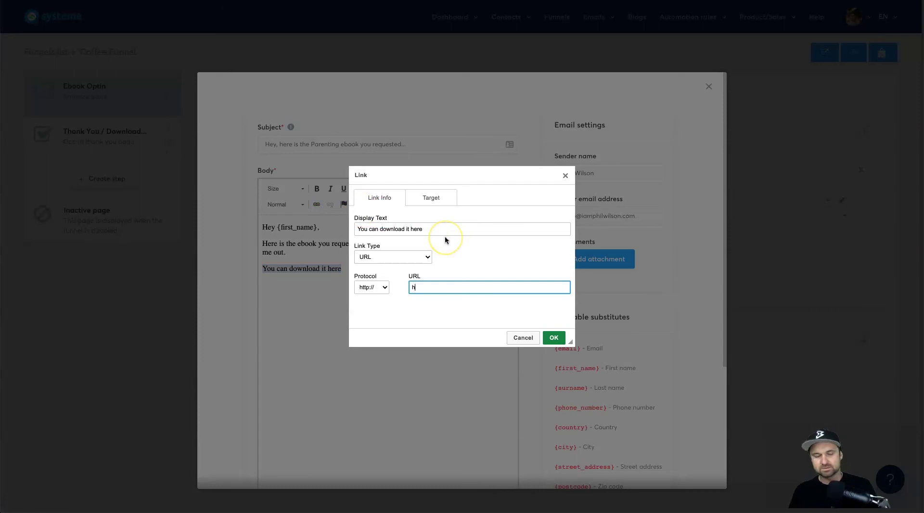
pyautogui.write('ttps://')
pyautogui.write('ebook')
pyautogui.write('download.com')
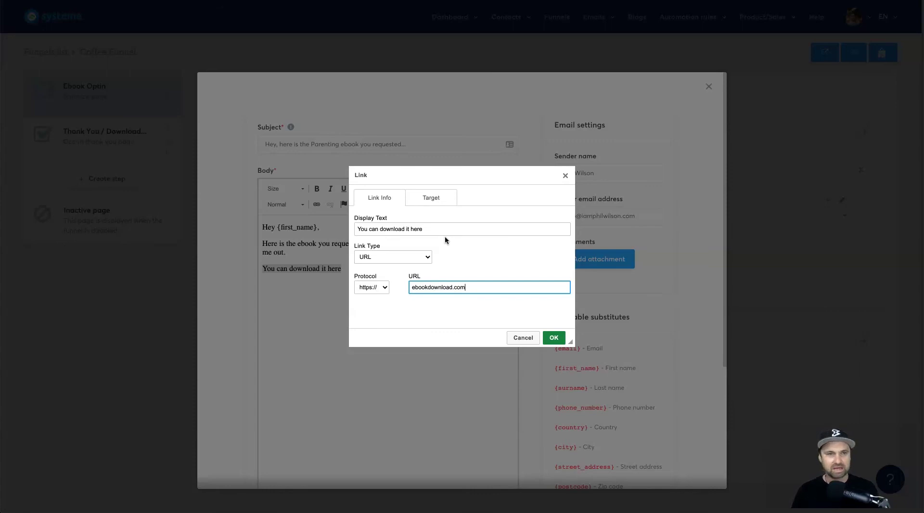
pyautogui.click(554, 337)
# Write the paragraph "I hope you enjoy it, if you did let me know and I'll send you an extra bonus with the 2nd part of the series.".
pyautogui.click(429, 303)
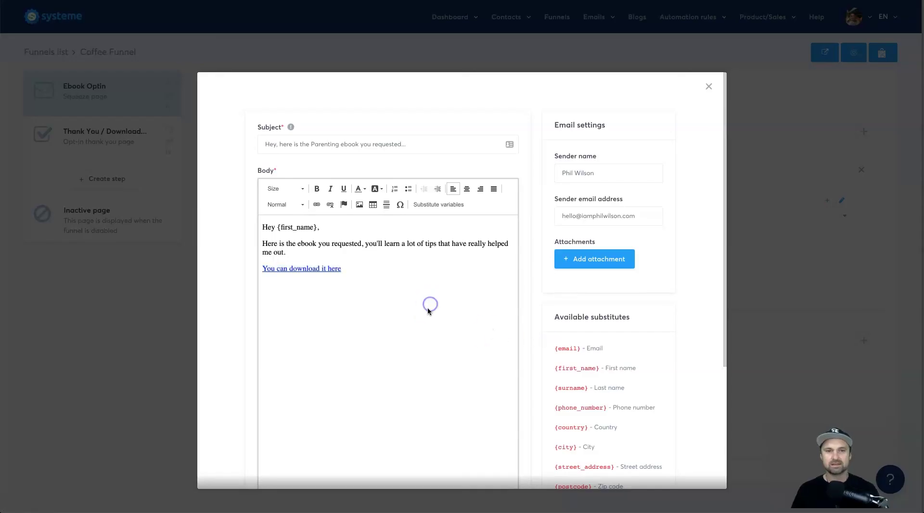
pyautogui.click(428, 308)
pyautogui.press('Return')
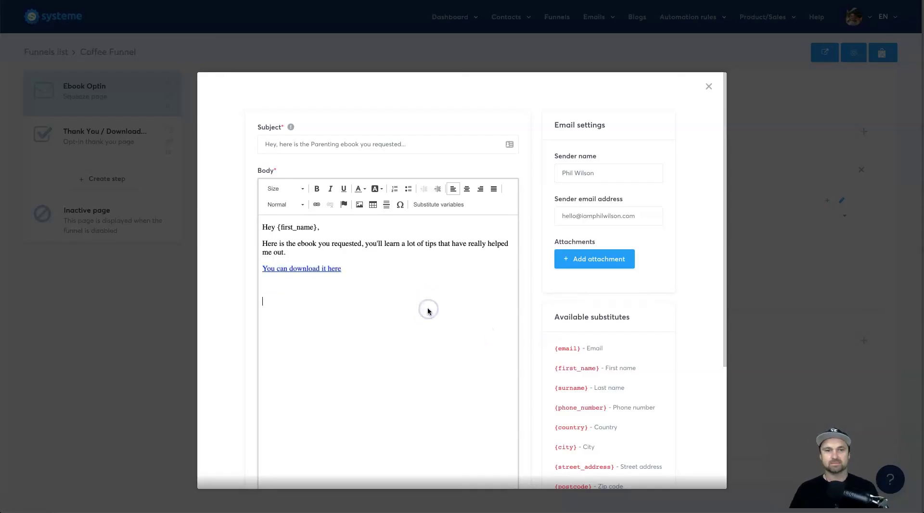
pyautogui.write('I hope you')
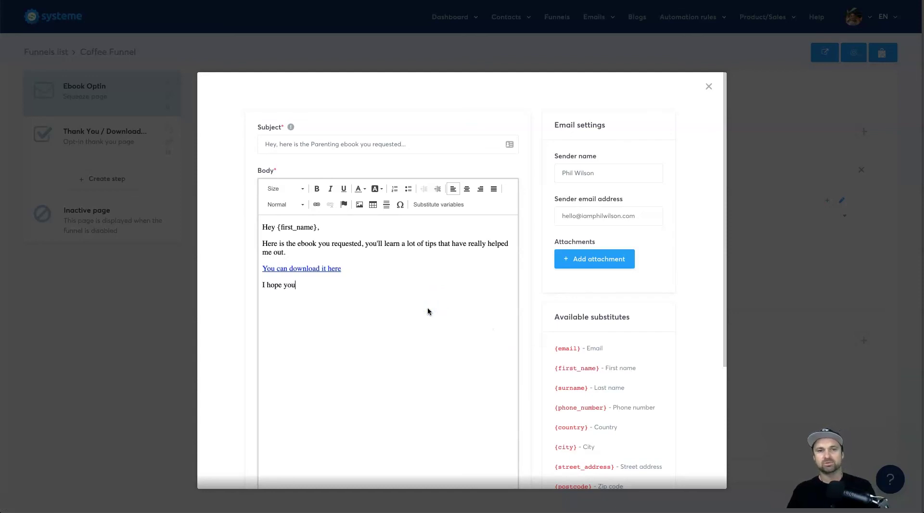
pyautogui.write(' enjoyed it')
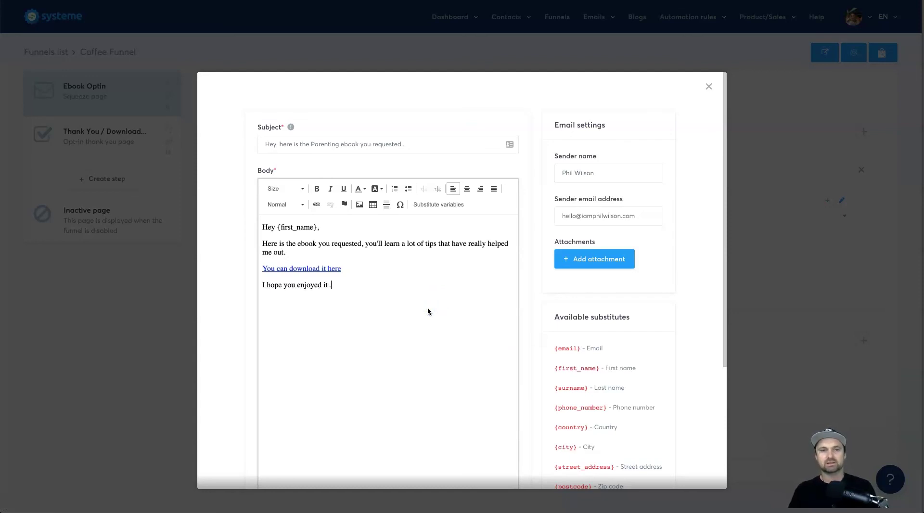
pyautogui.press('BackSpace')
pyautogui.press('BackSpace')
pyautogui.press('BackSpace')
pyautogui.press('BackSpace')
pyautogui.press('BackSpace')
pyautogui.write('it, if you')
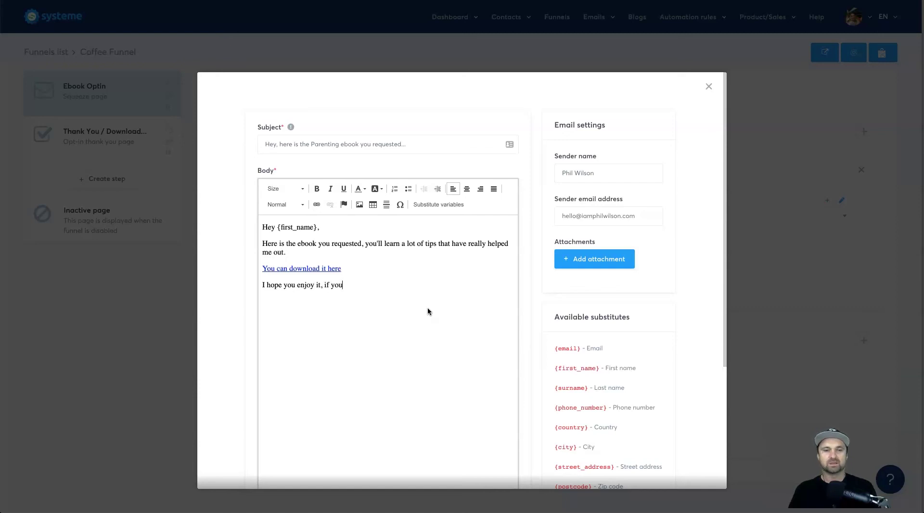
pyautogui.write(" did let me know and I'll send you an extra bon")
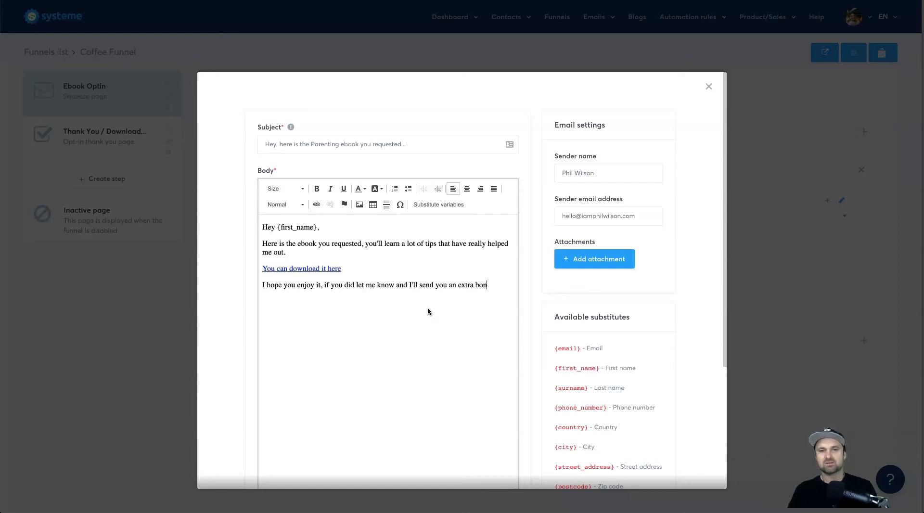
pyautogui.write('us with the 2')
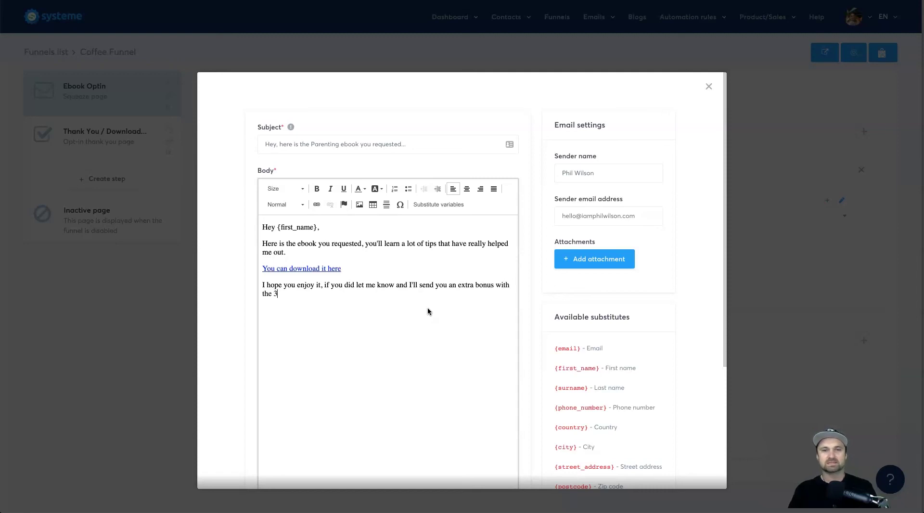
pyautogui.write('nd part of the series.')
# Close the email body with "Thanks," and the sender's first name on separate lines.
pyautogui.press('Return')
pyautogui.write('Thanks,')
pyautogui.press('Return')
pyautogui.write('Phil')
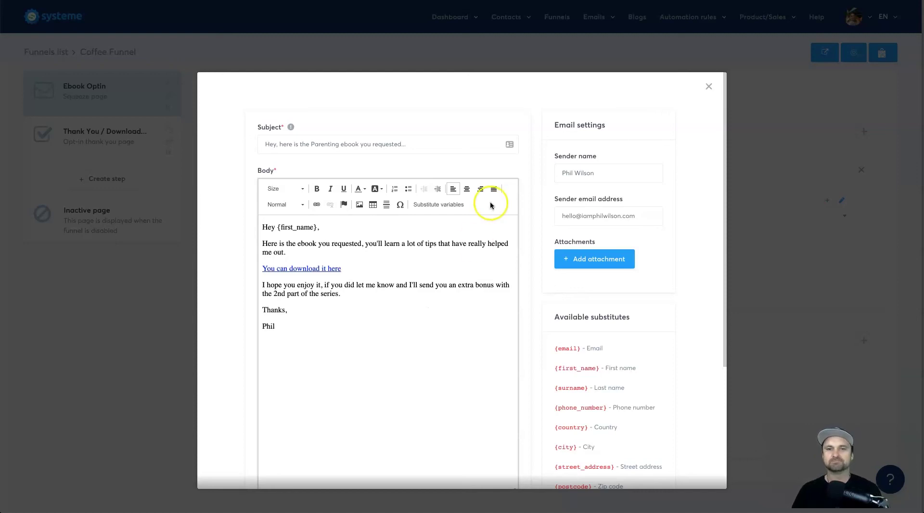
# Save the ebook email and save the "Funnel step form subscribed" automation rule.
pyautogui.click(615, 269)
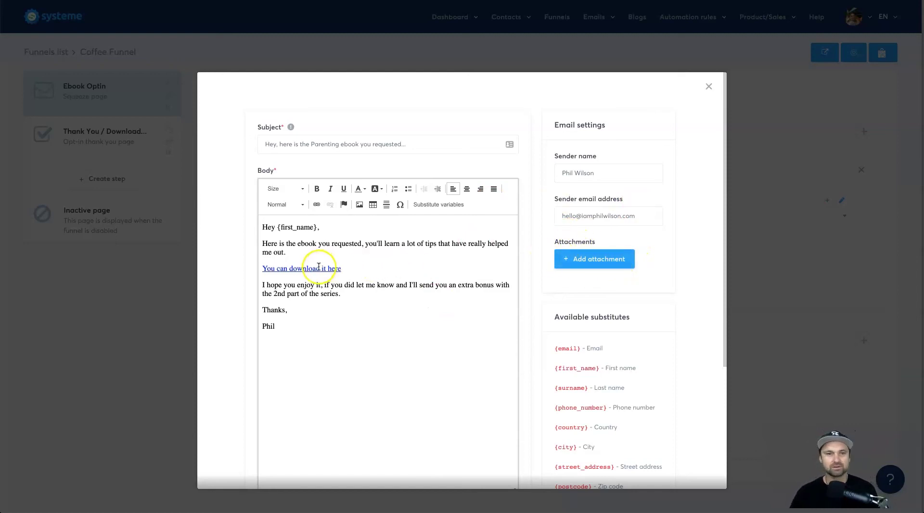
pyautogui.scroll(-4, 373, 277)
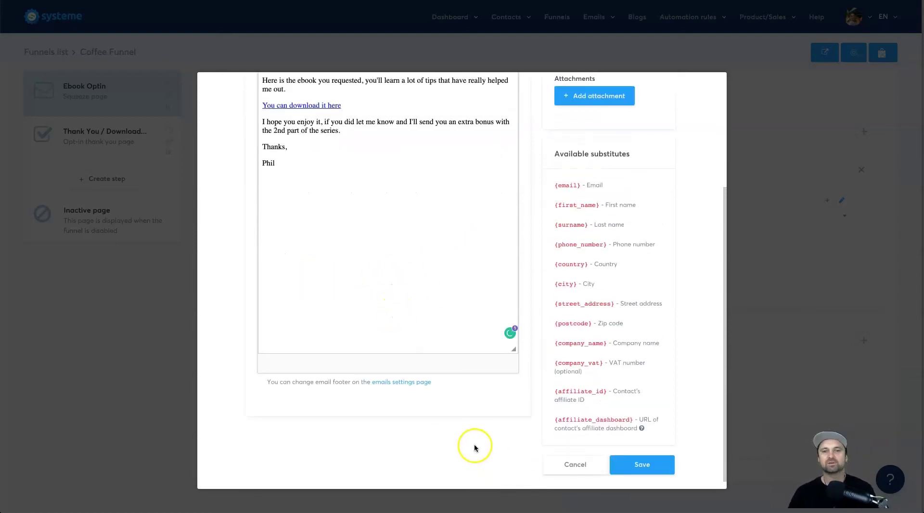
pyautogui.click(650, 474)
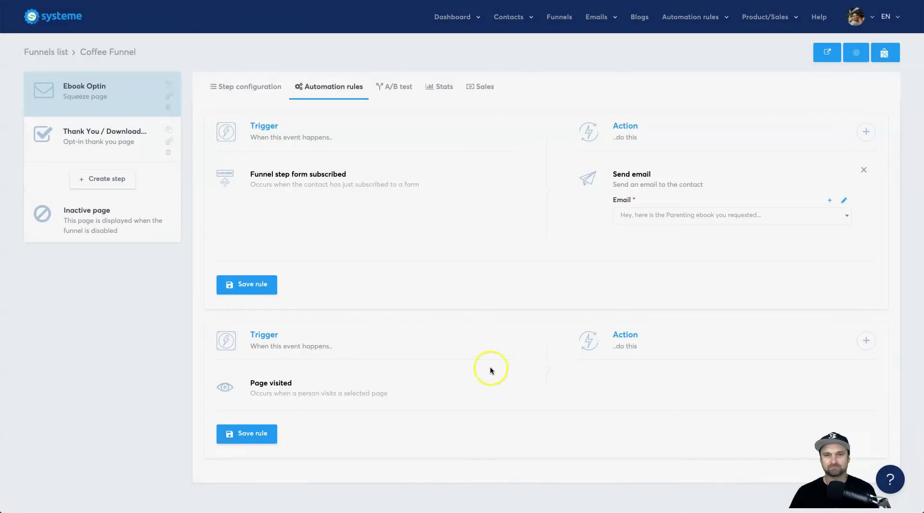
pyautogui.click(255, 284)
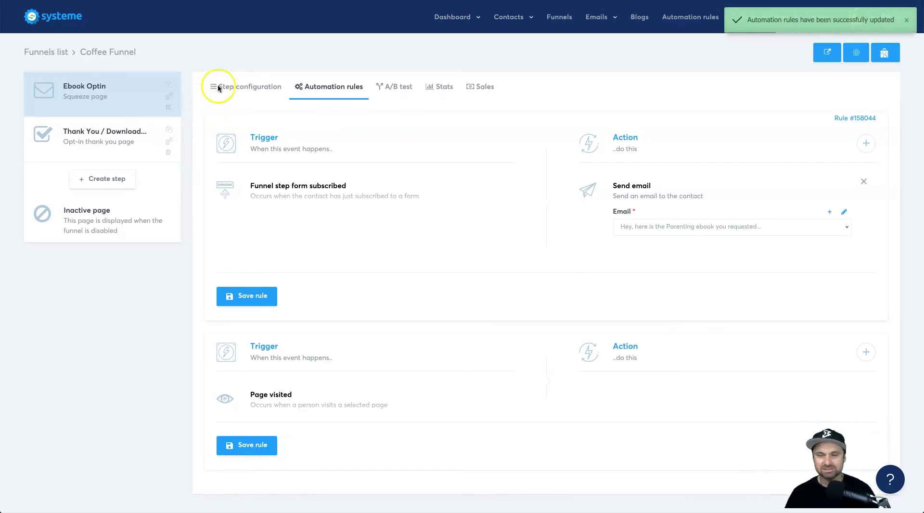
# Reopen the Ebook Optin step of the funnel.
pyautogui.click(102, 78)
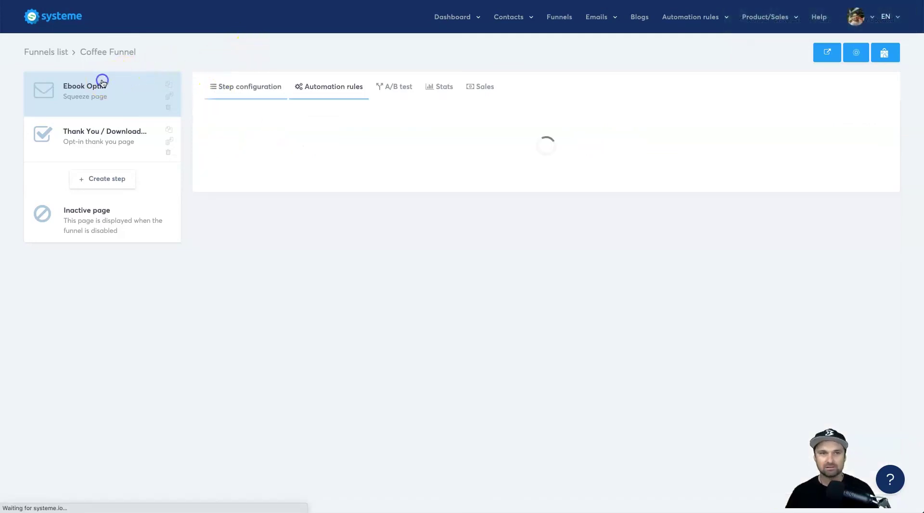